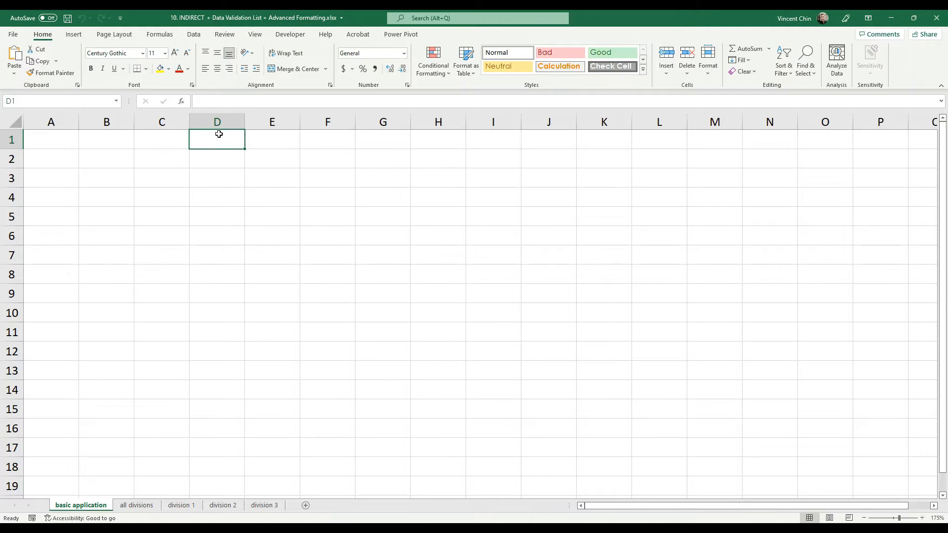
Enter "Item 1" in cell D1 and fill the series down to "Item 3" in D3
key("ctrl+space")
left_click(218, 144)
type("Item")
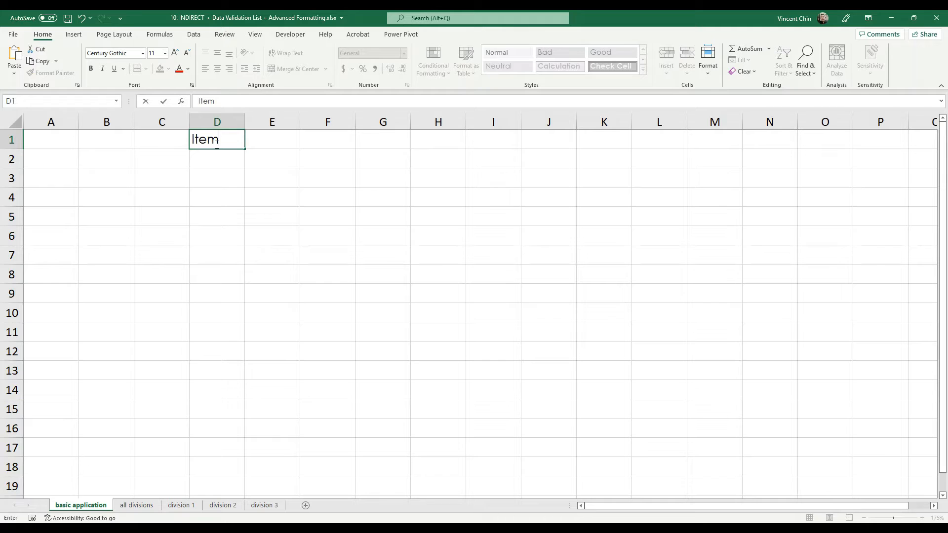
type(" 1")
key("Return")
left_click(219, 145)
left_click_drag(220, 145, 247, 188)
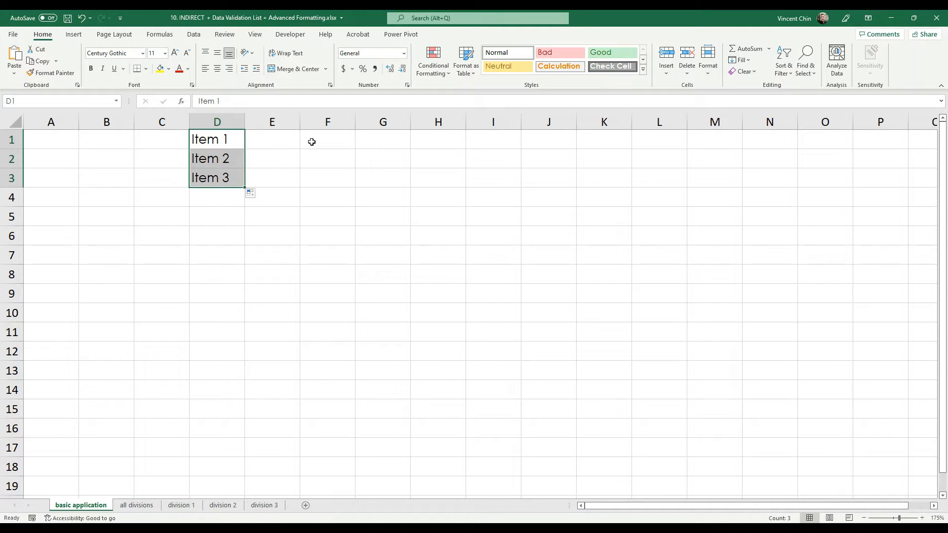
Enter the text "D1" in cell C1, fill the series down to "D3" in C3, and save the workbook
left_click(171, 138)
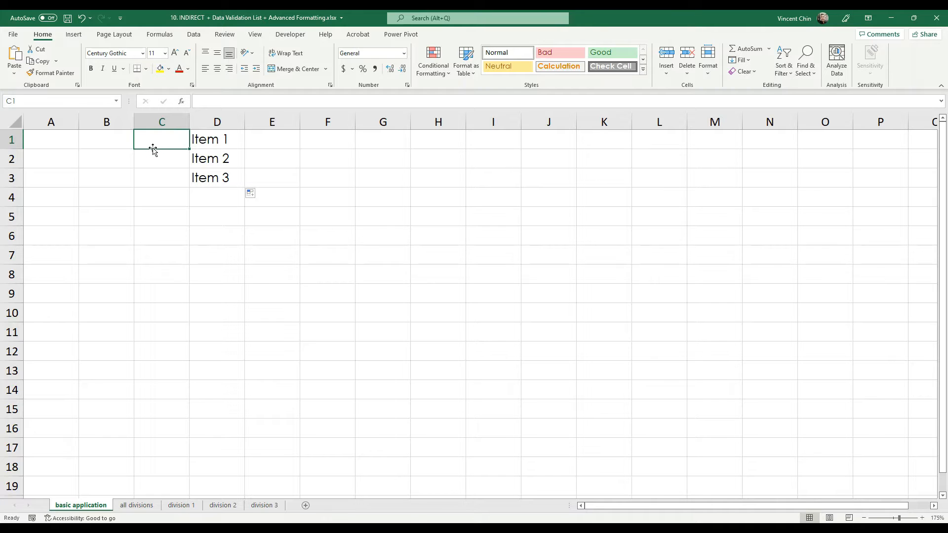
type("D1")
key("Return")
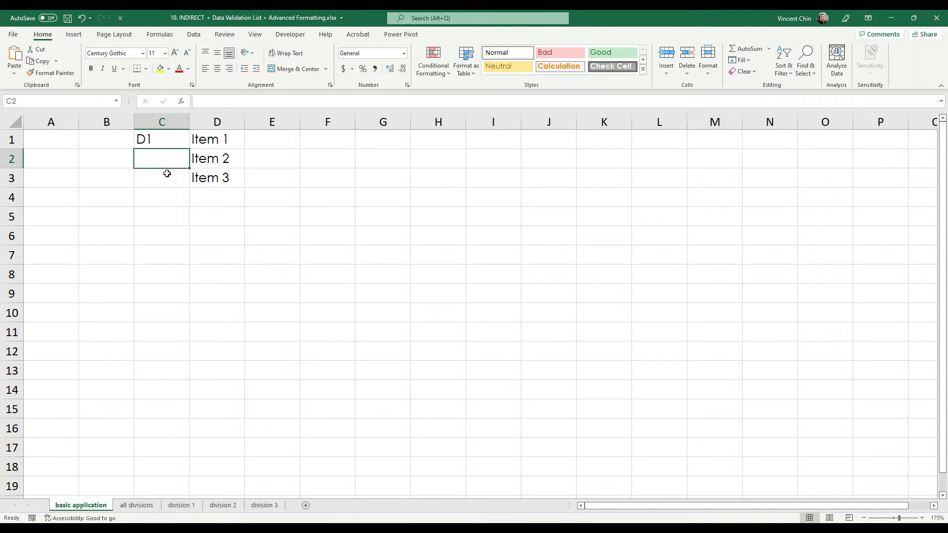
left_click(153, 142)
left_click_drag(189, 148, 190, 189)
left_click_drag(156, 138, 217, 191)
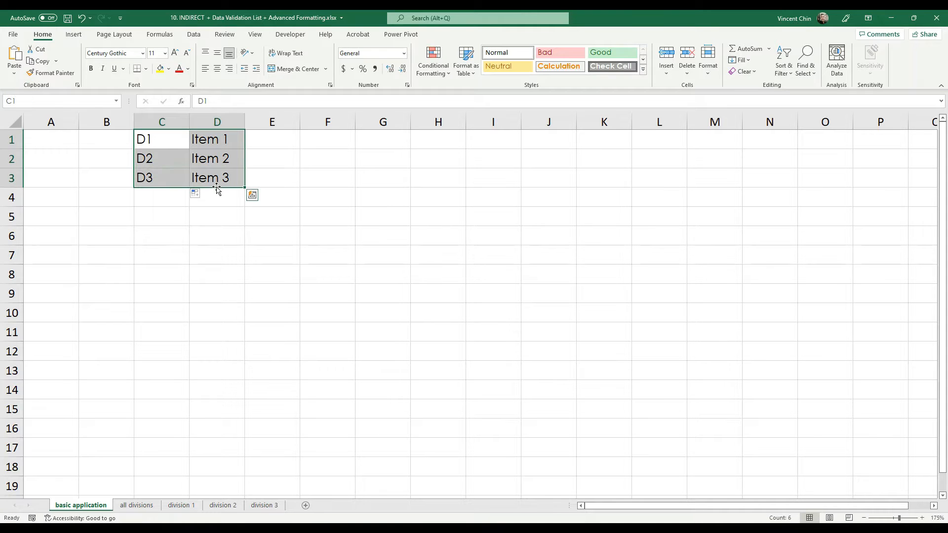
key("ctrl+s")
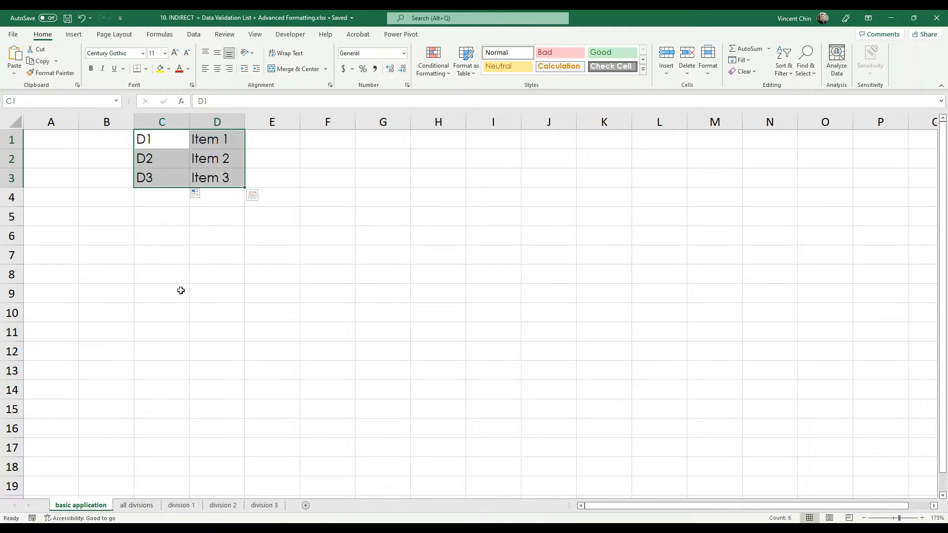
Enter the direct reference formula =C1 in cell C6 and check it
left_click(179, 231)
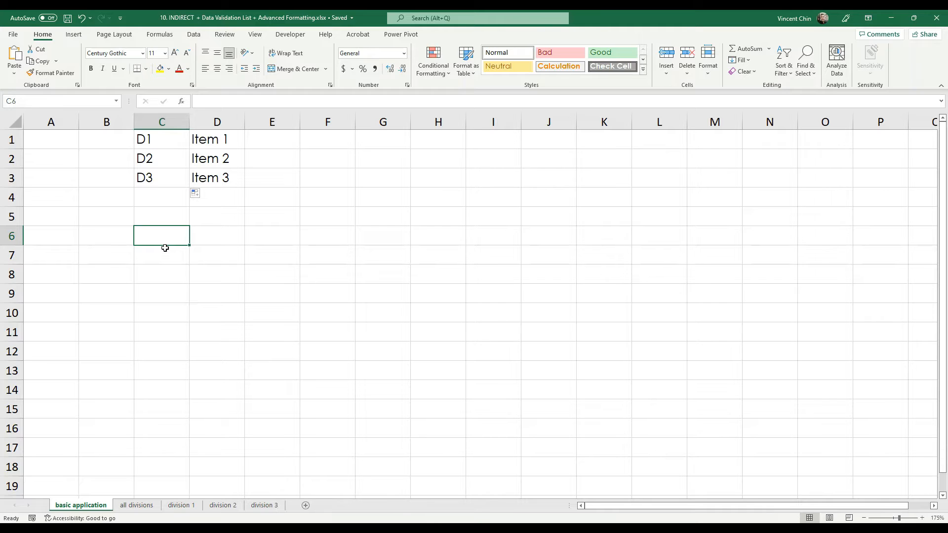
type("=")
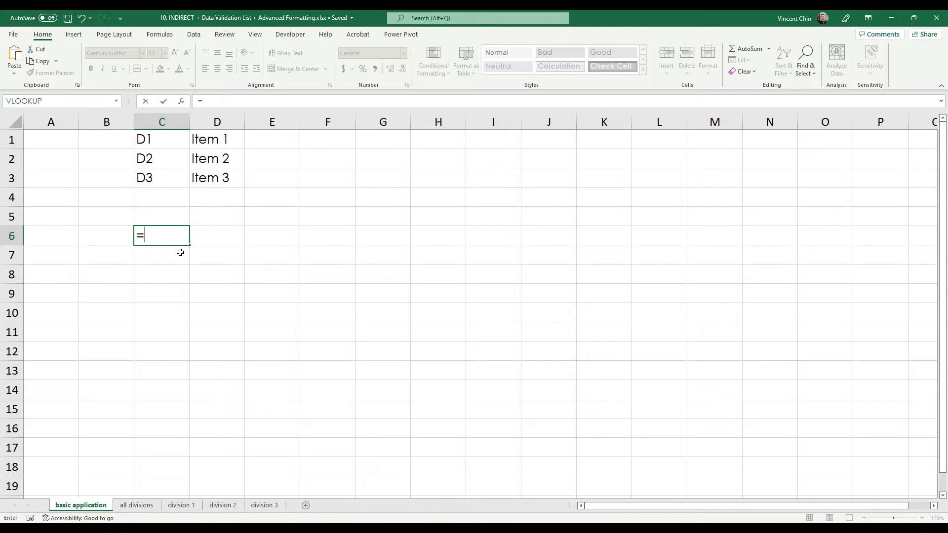
left_click(158, 145)
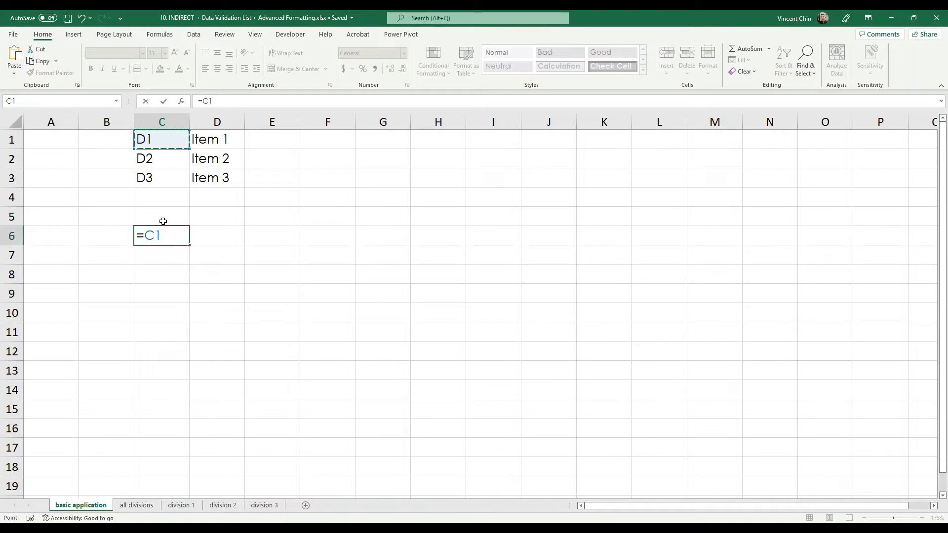
key("Return")
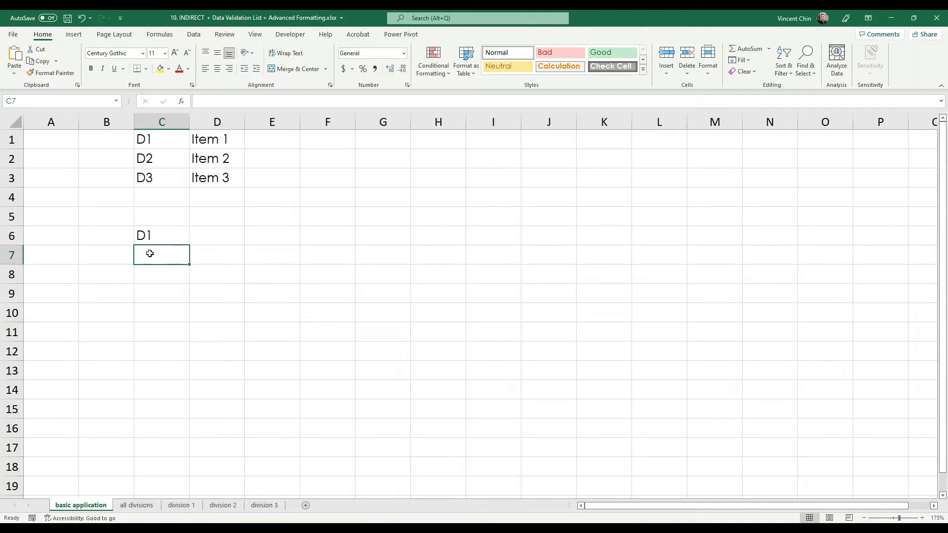
key("Up")
key("F2")
key("Escape")
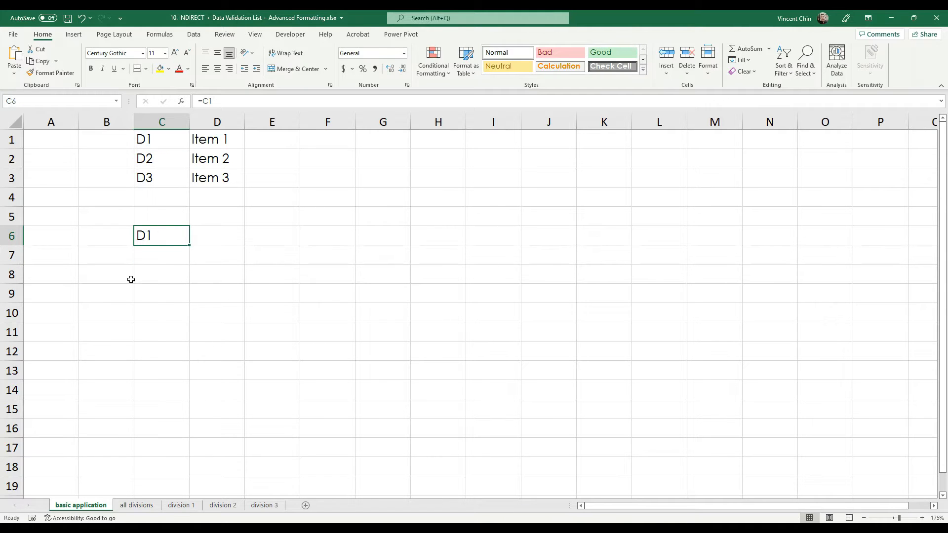
mouse_move(160, 132)
left_mouse_down()
mouse_move(151, 130)
mouse_move(175, 141)
mouse_move(159, 123)
left_mouse_up()
mouse_move(155, 226)
left_mouse_down()
mouse_move(118, 244)
mouse_move(167, 229)
left_mouse_up()
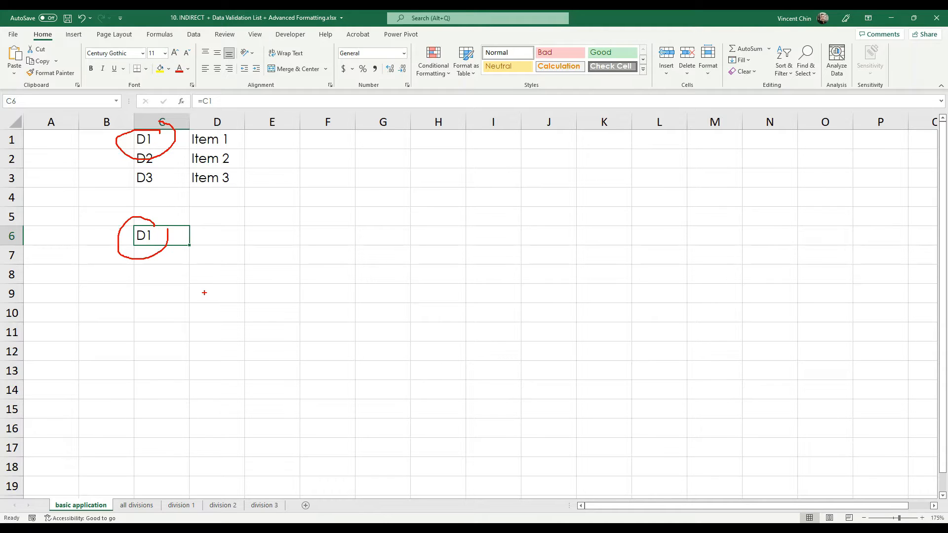
key("Escape")
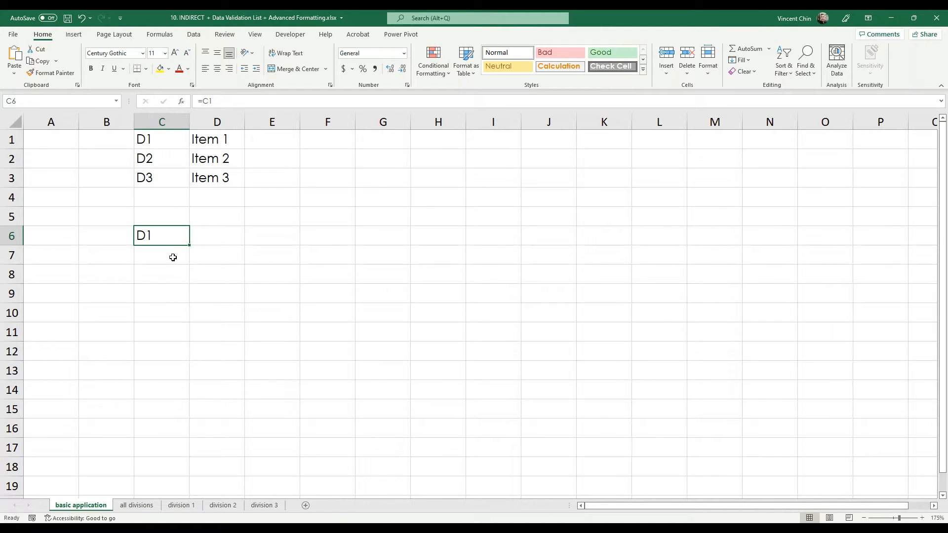
Enter the formula =INDIRECT(C1) in cell C7 and save the workbook
left_click(172, 256)
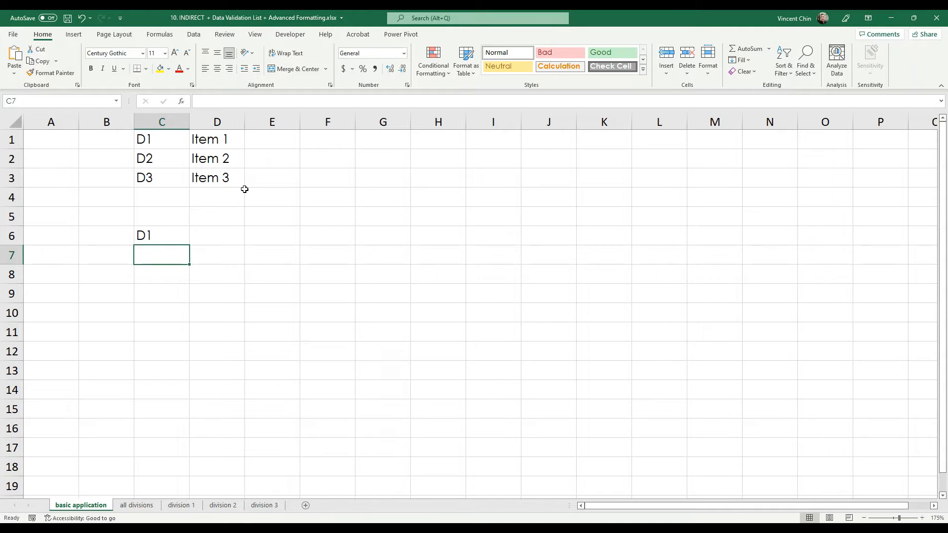
type("=in")
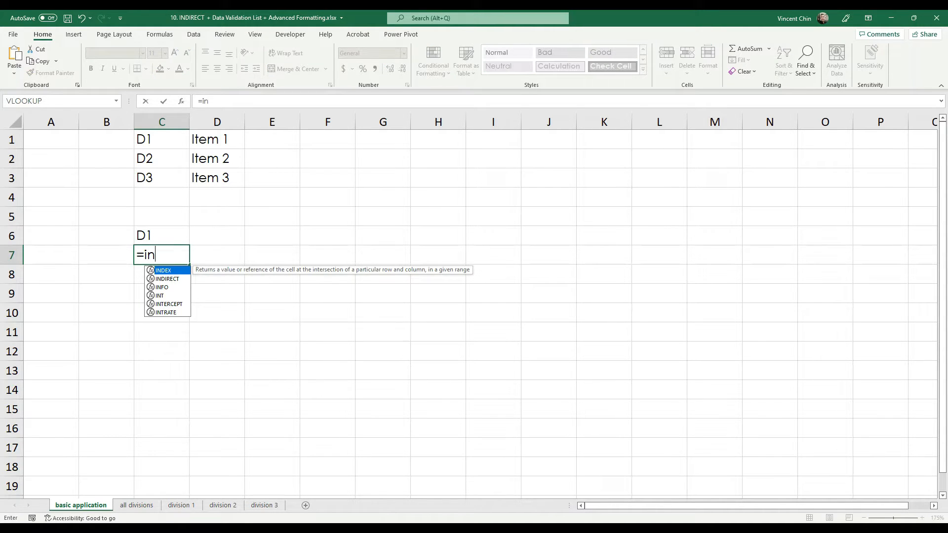
left_click(175, 279)
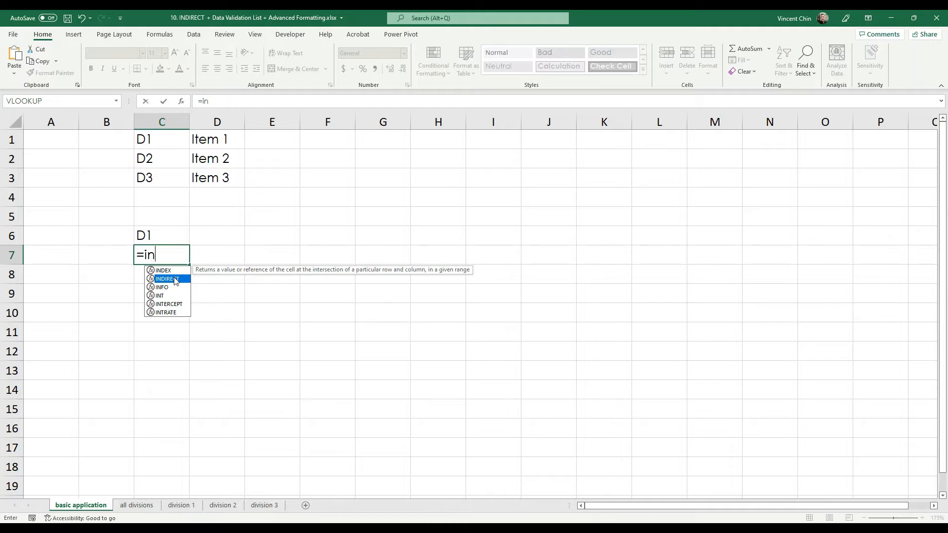
double_click(175, 280)
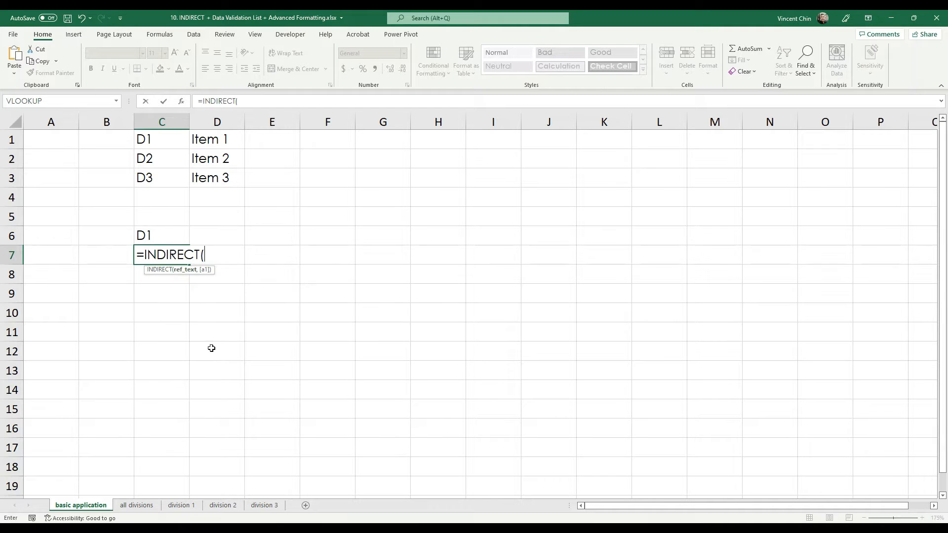
left_click(151, 142)
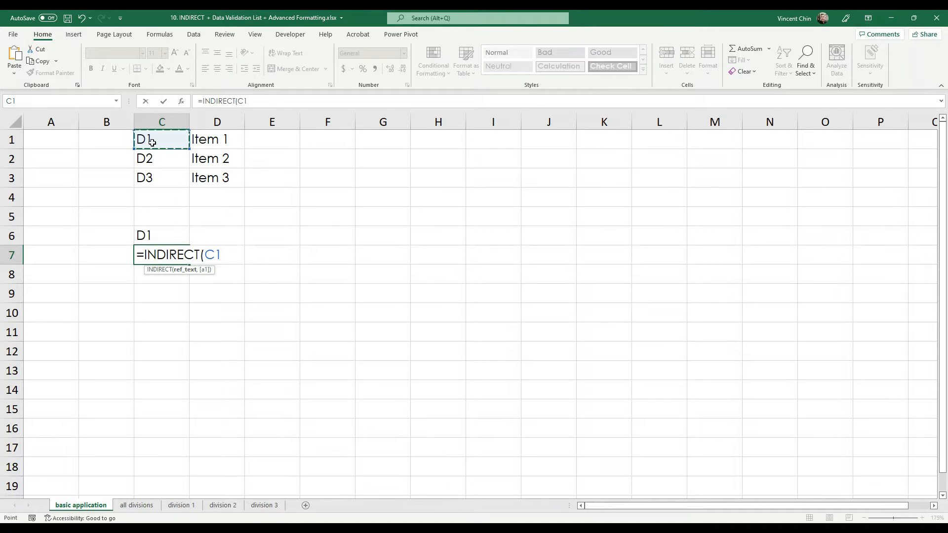
type(")")
key("Return")
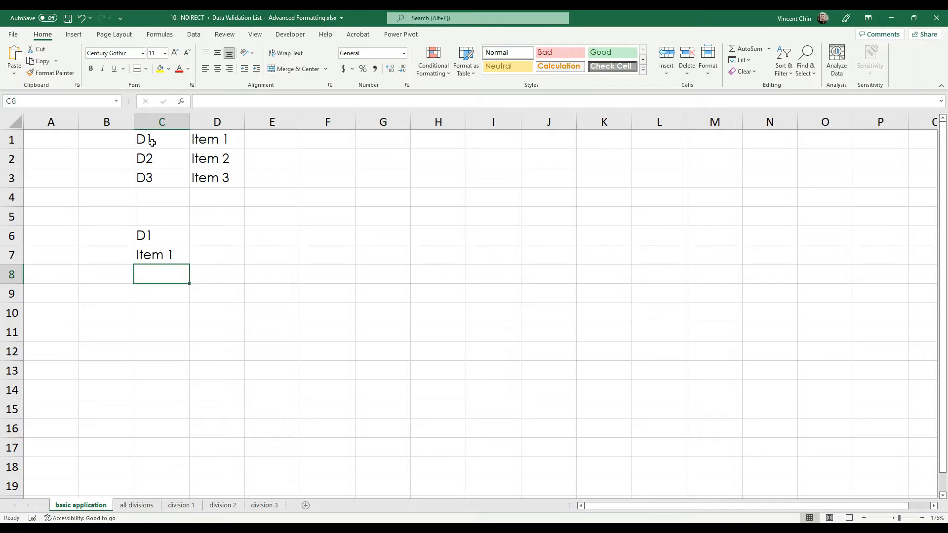
key("ctrl+s")
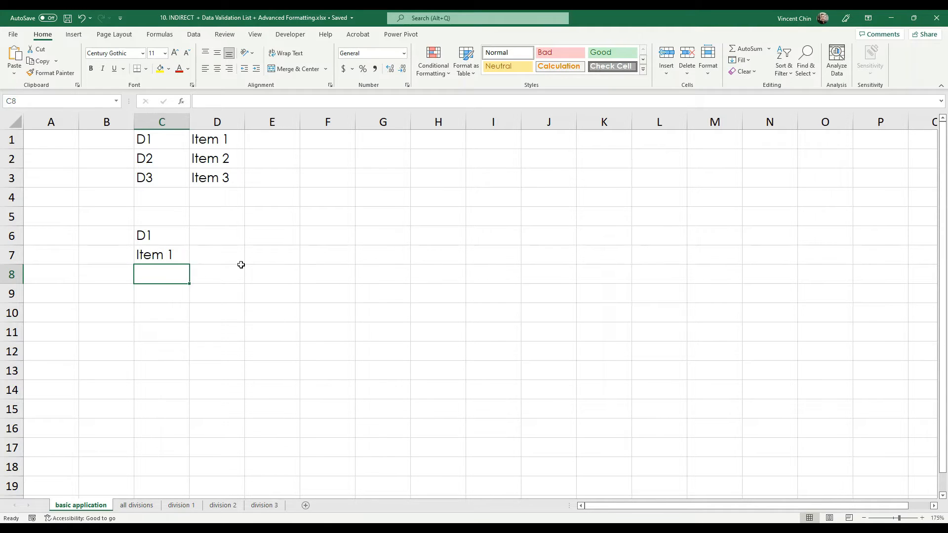
Examine the INDIRECT formula in cell C7 and the cell it refers to, leaving the formula as it is
left_click(171, 255)
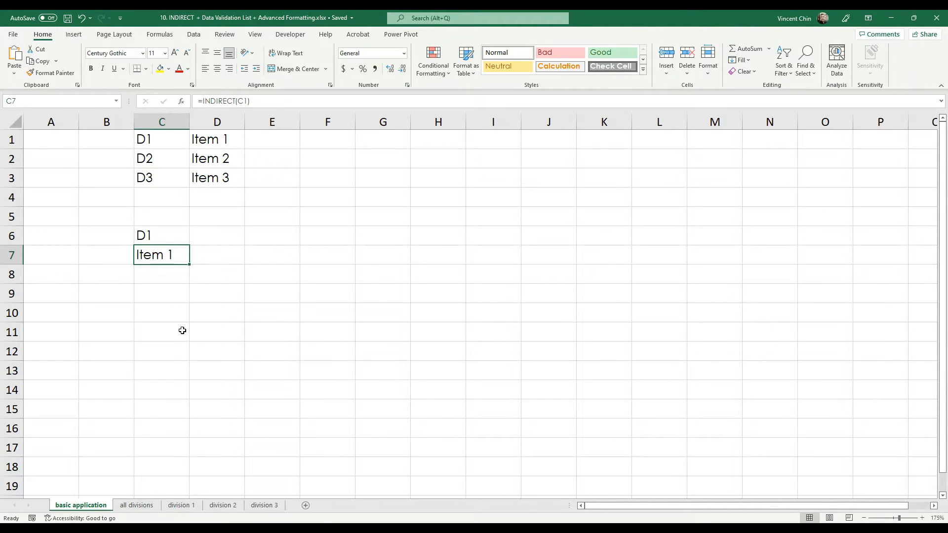
key("F2")
left_click_drag(230, 254, 118, 252)
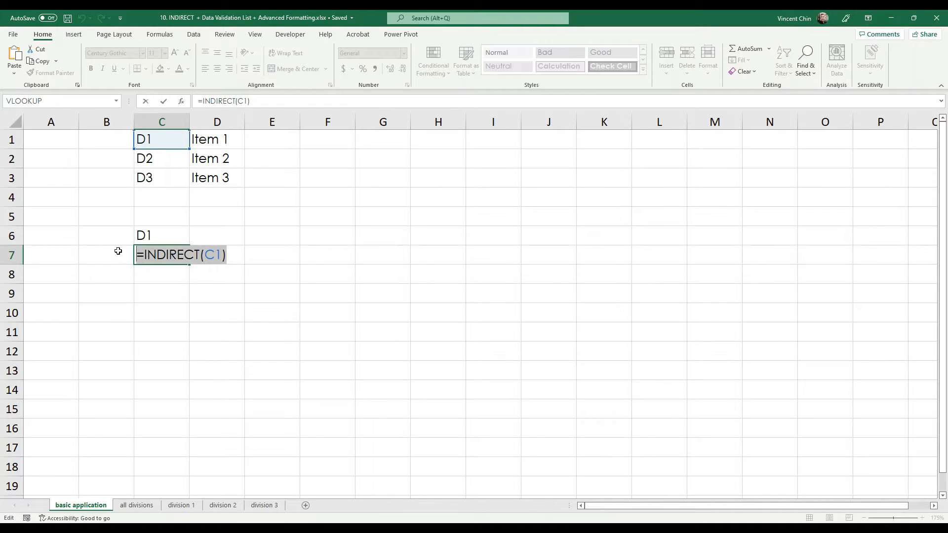
key("Escape")
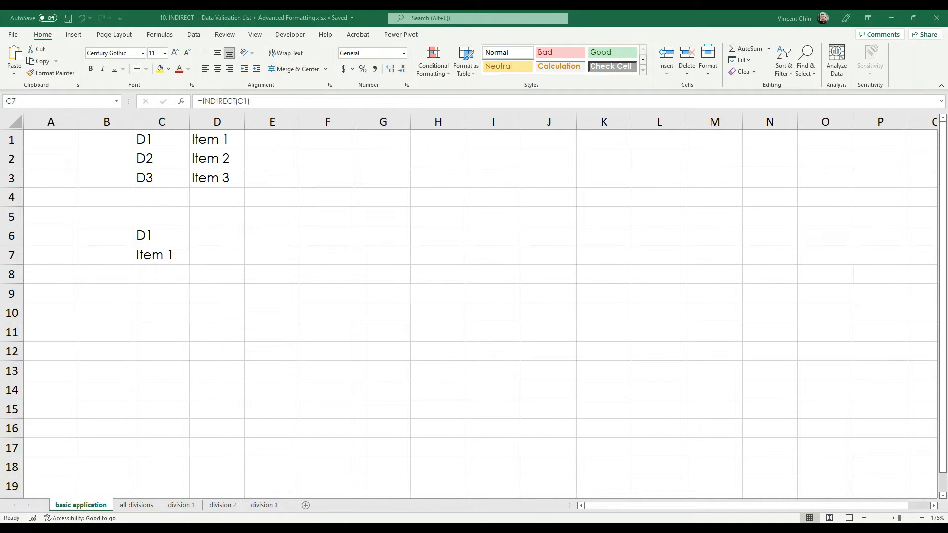
left_click(181, 264)
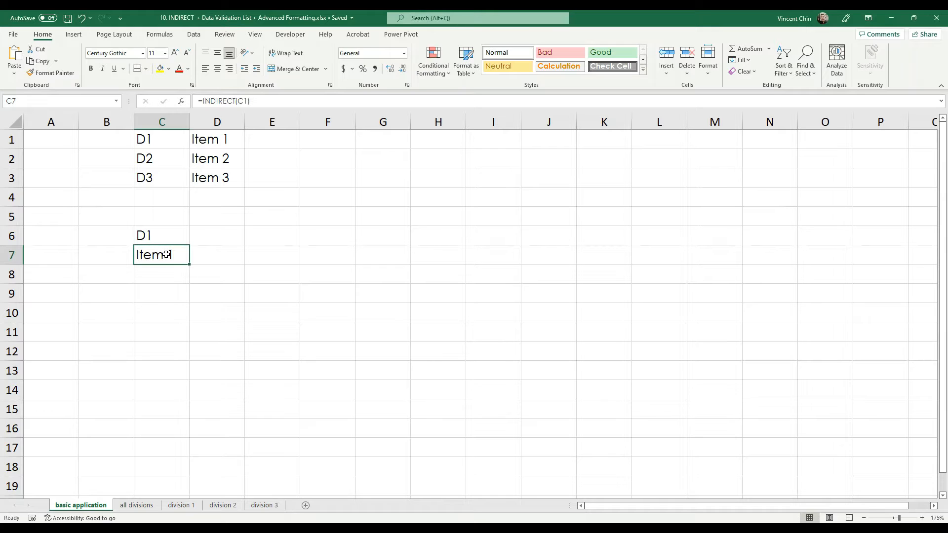
double_click(168, 257)
left_click_drag(234, 258, 60, 253)
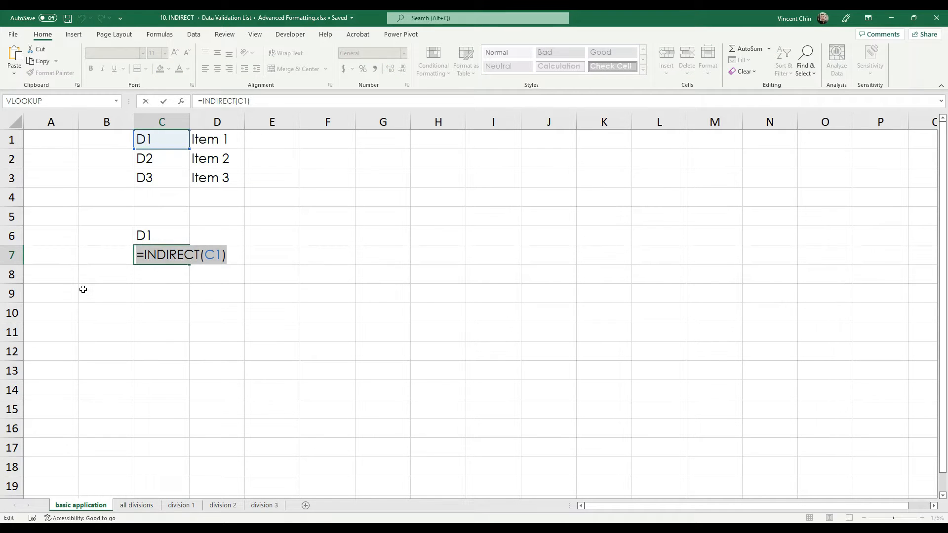
key("Escape")
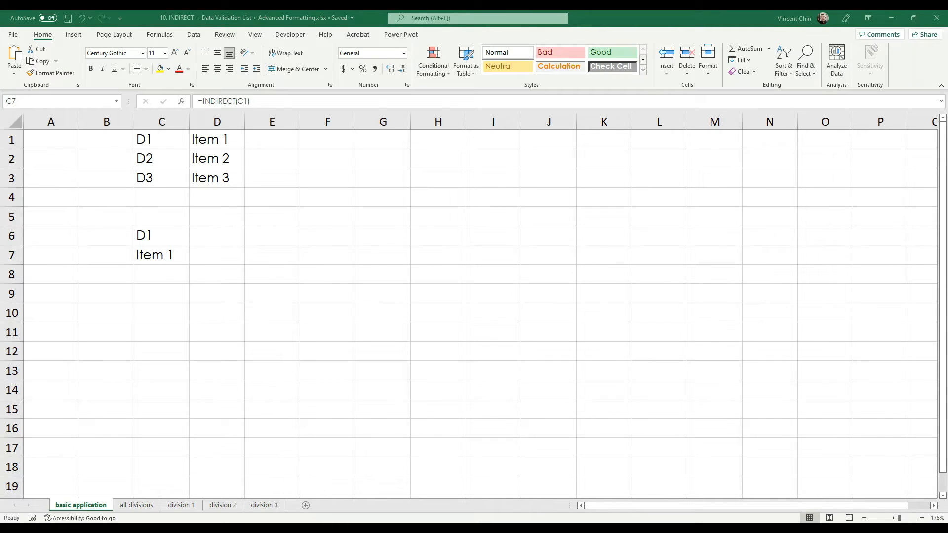
scroll(268, 256, "up", 2, "ctrl")
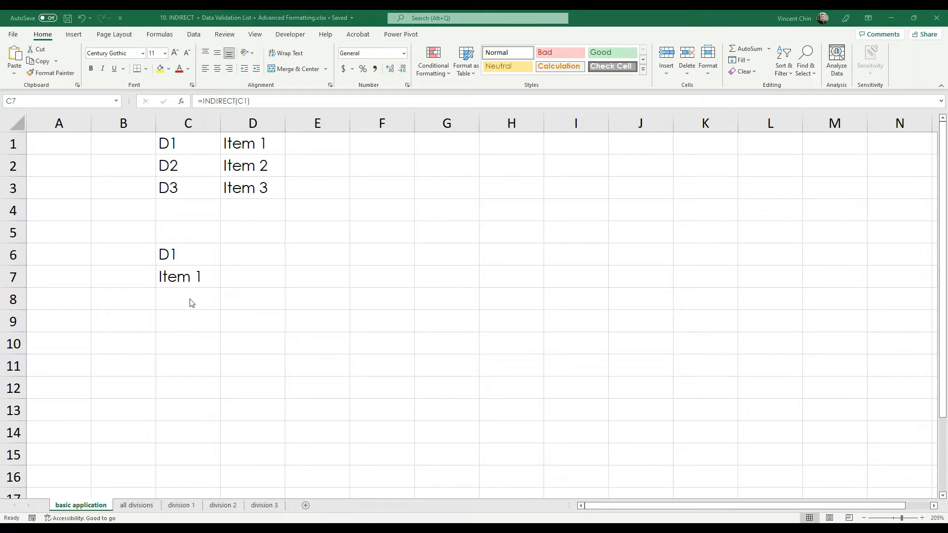
left_click(199, 277)
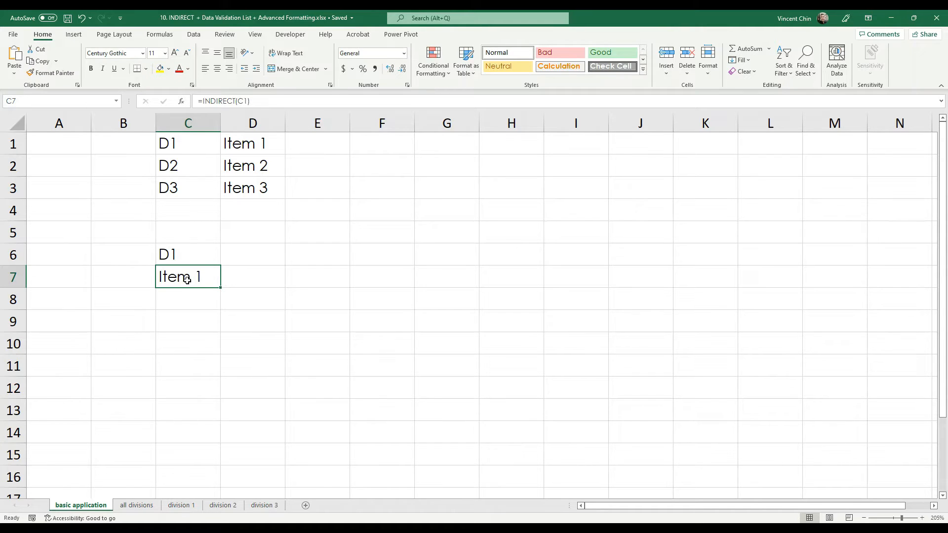
key("F2")
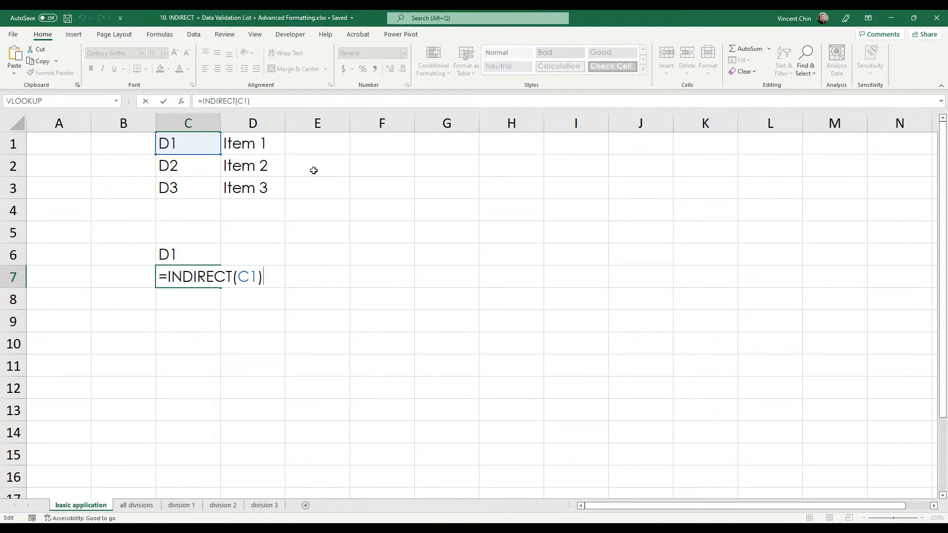
key("Return")
key("ctrl+s")
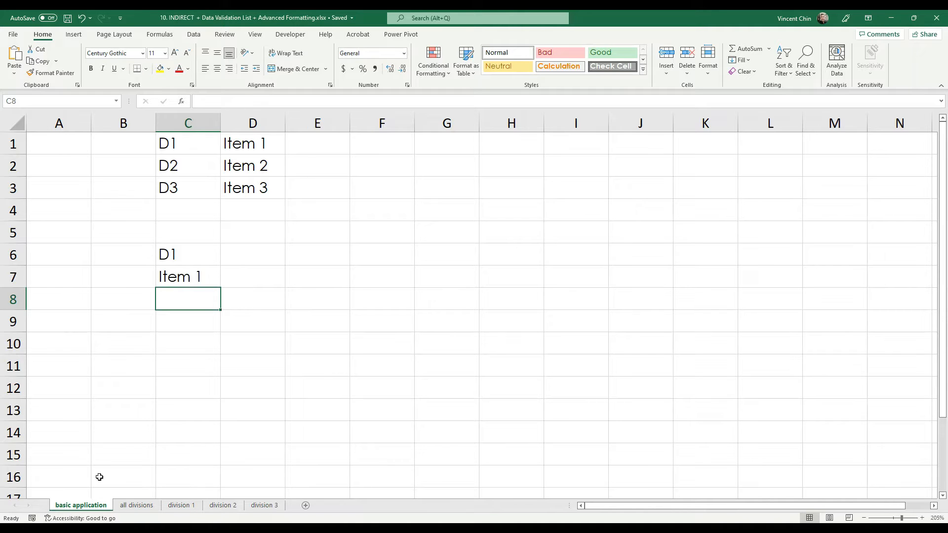
Review the summary layout on the all divisions sheet and the income figures on the division 1, division 2 and division 3 sheets
left_click(136, 505)
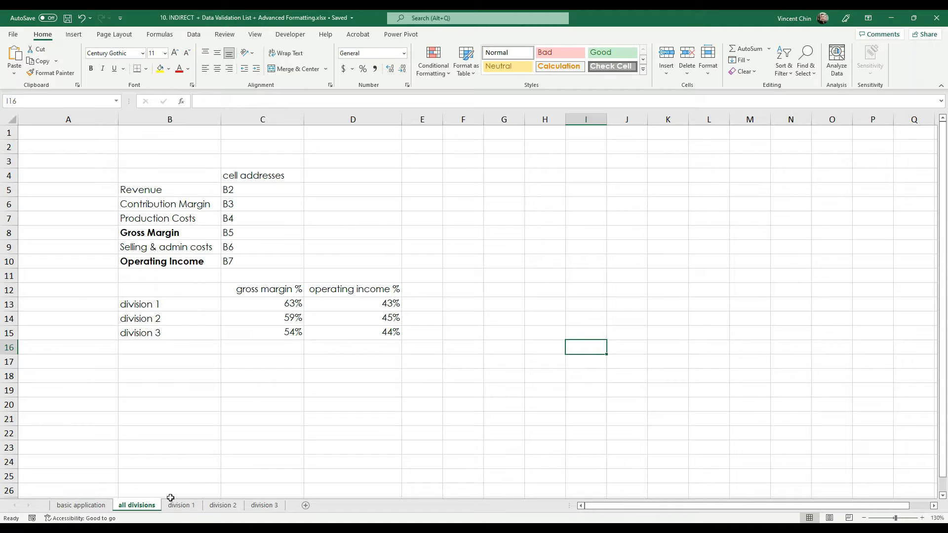
left_click(191, 505)
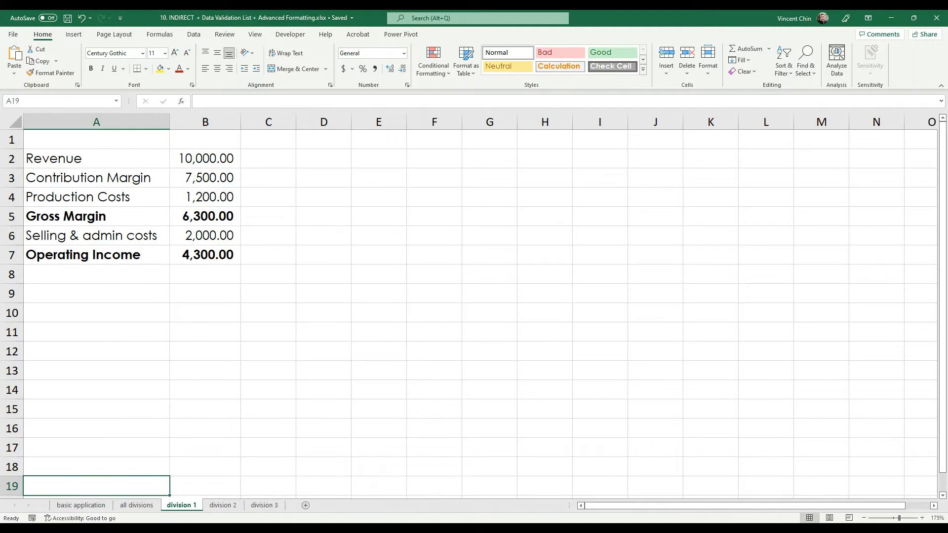
left_click_drag(105, 157, 224, 267)
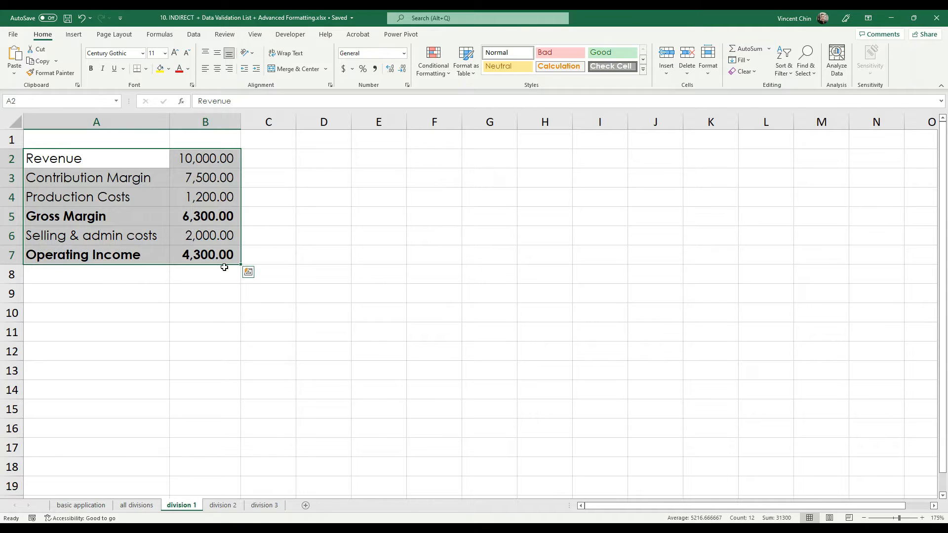
left_click(236, 505)
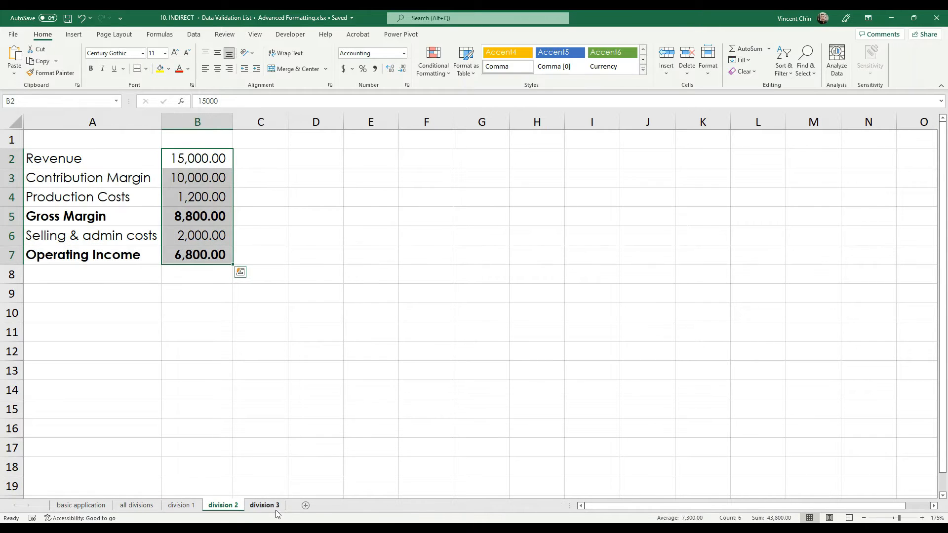
left_click(276, 506)
left_click(185, 505)
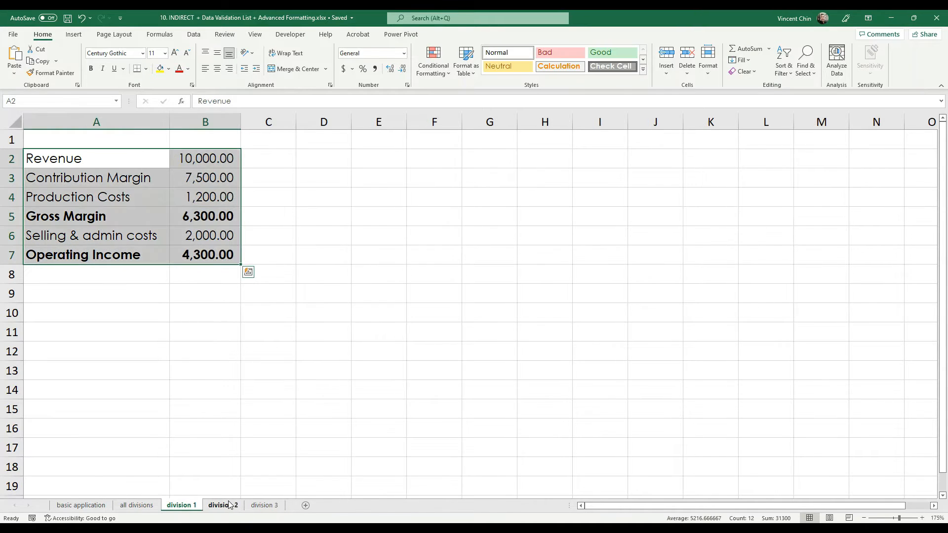
Compare the line items and cell addresses on the all divisions sheet with the layout and figures on the division 1 and division 2 sheets
left_click(230, 505)
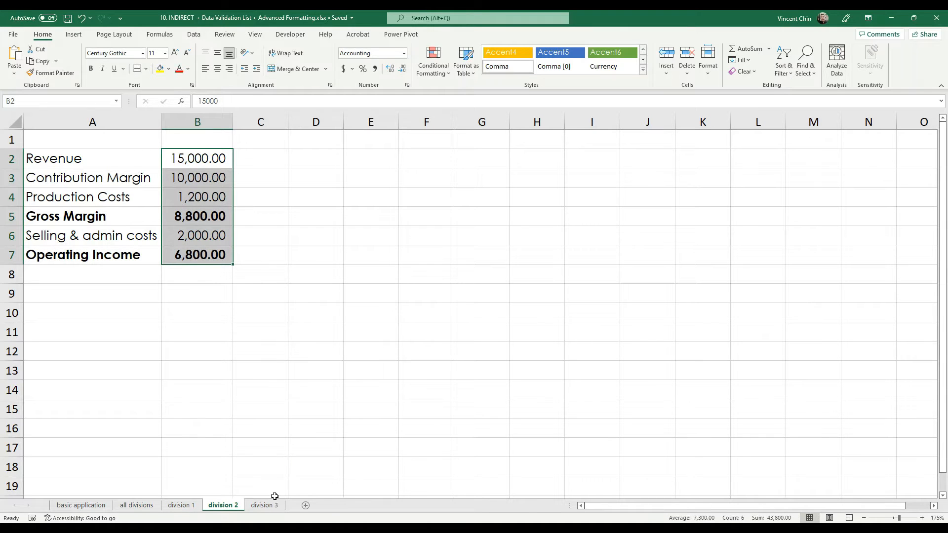
left_click(136, 505)
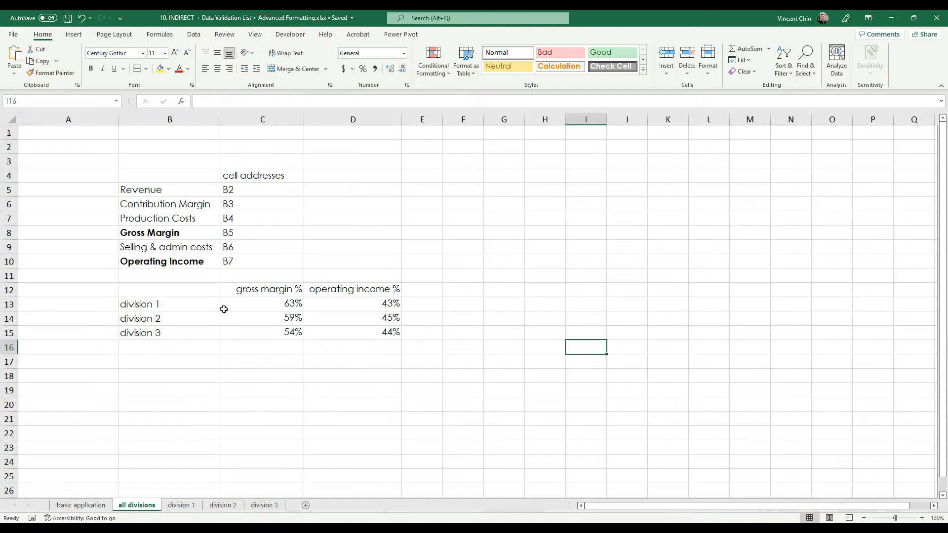
left_click_drag(153, 193, 157, 260)
left_click(182, 505)
left_click_drag(108, 159, 111, 259)
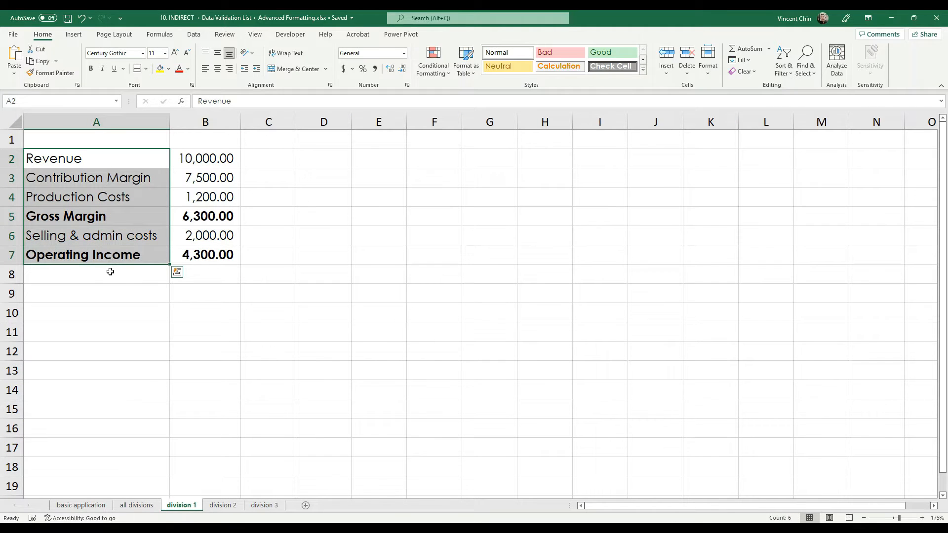
left_click(136, 505)
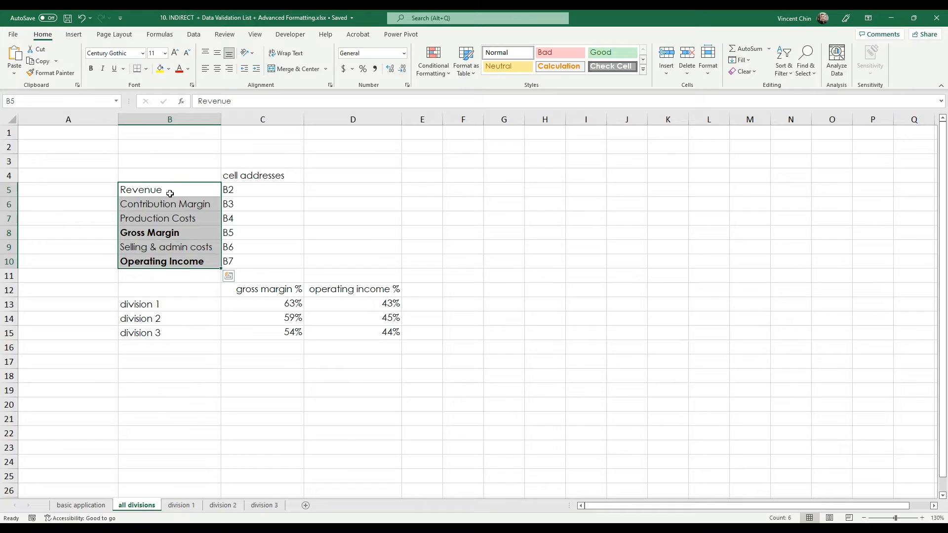
left_click_drag(176, 195, 181, 265)
left_click_drag(284, 192, 257, 263)
left_click(181, 505)
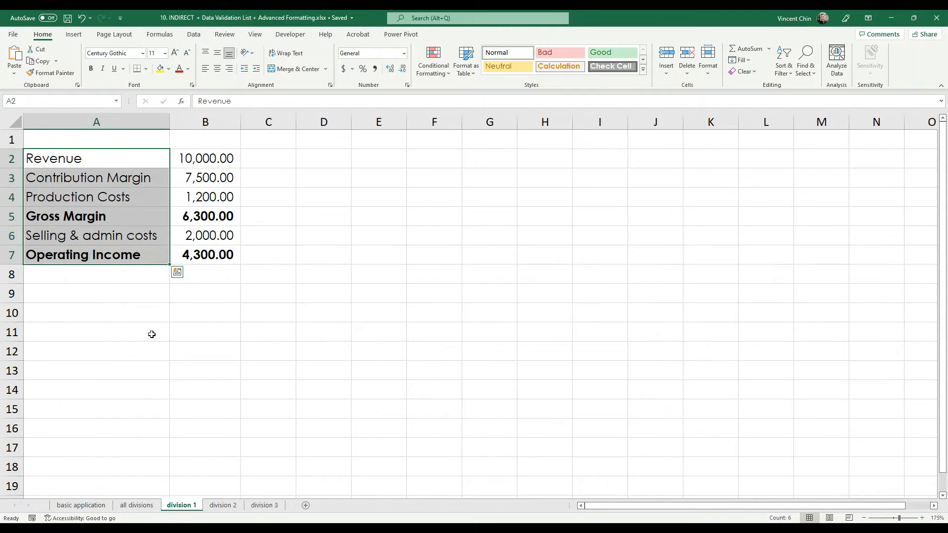
left_click_drag(207, 158, 216, 256)
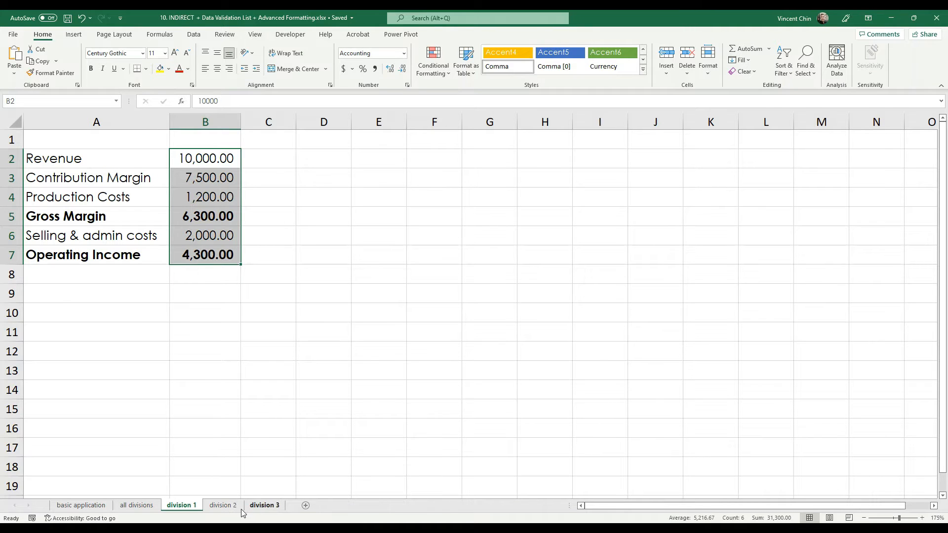
left_click(137, 504)
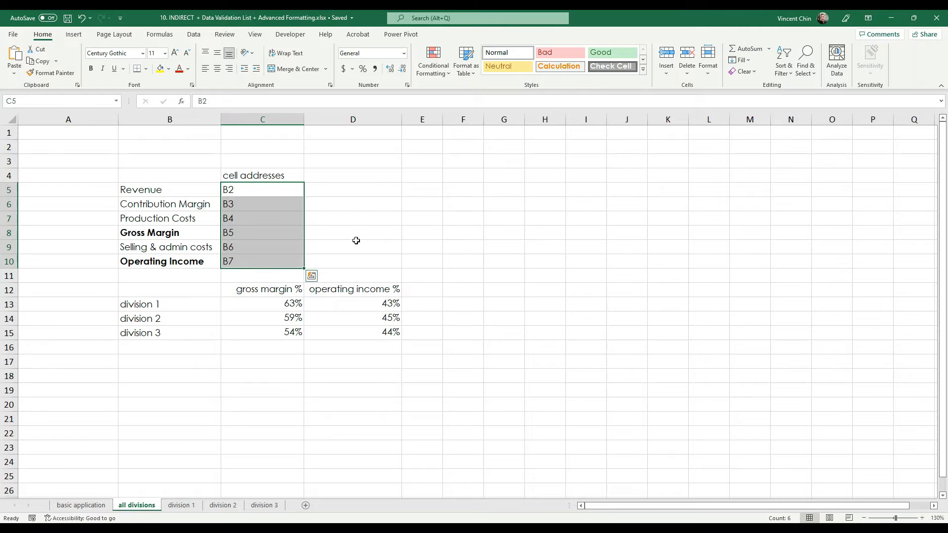
left_click_drag(360, 192, 355, 266)
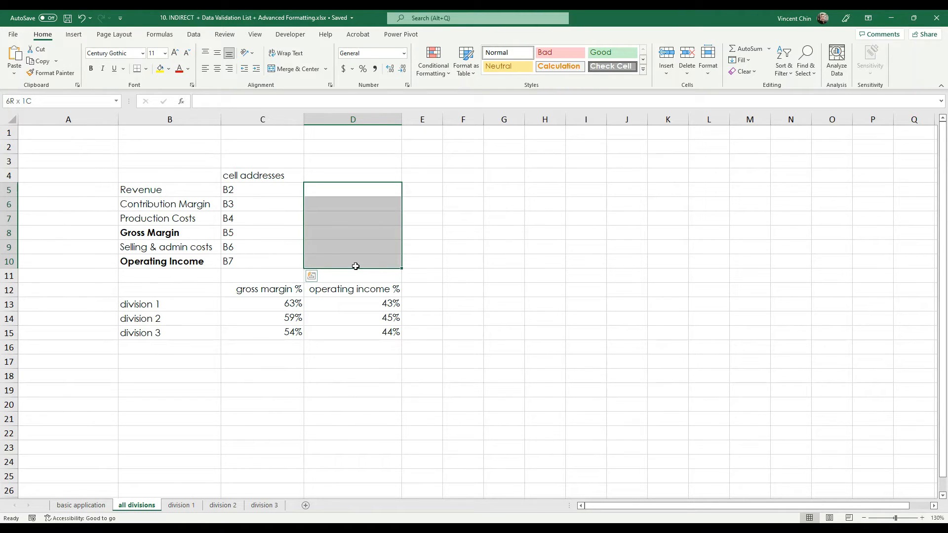
Highlight cell D4 on the all divisions sheet with a yellow fill
left_click(353, 178)
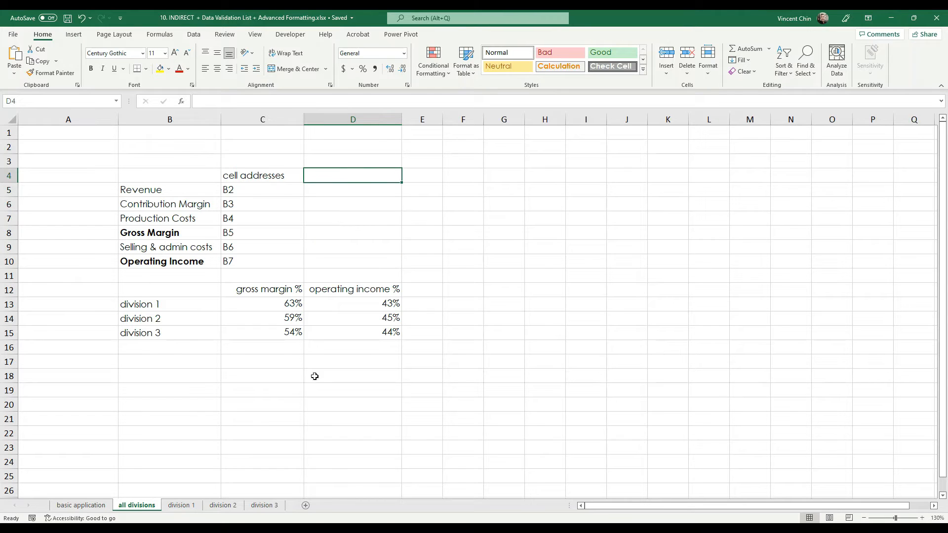
mouse_move(286, 493)
left_mouse_down()
mouse_move(173, 511)
mouse_move(263, 458)
left_mouse_up()
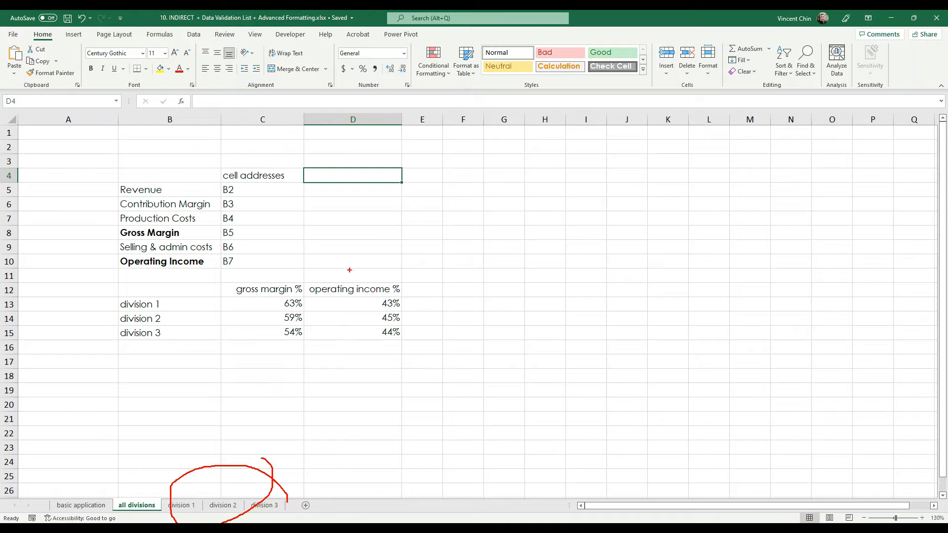
mouse_move(304, 185)
left_mouse_down()
mouse_move(399, 185)
mouse_move(410, 243)
mouse_move(304, 209)
left_mouse_up()
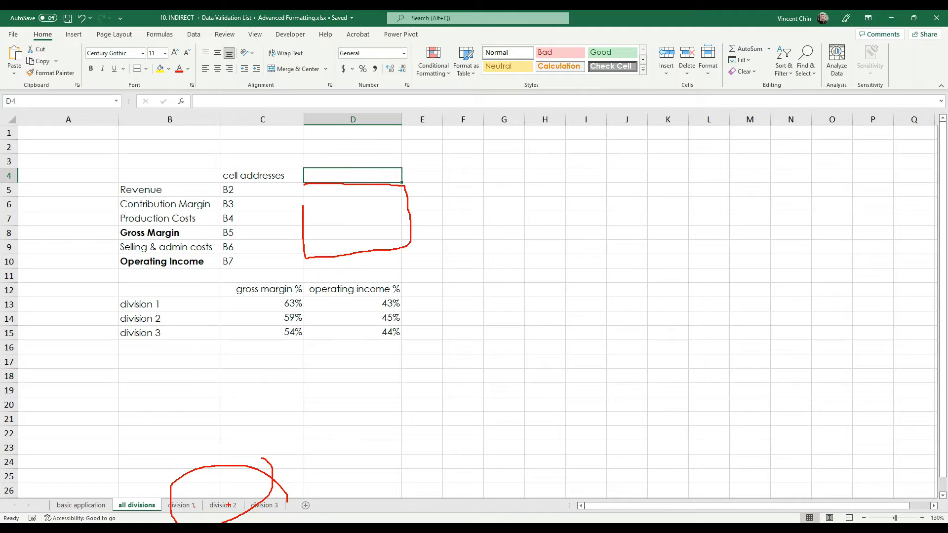
key("Escape")
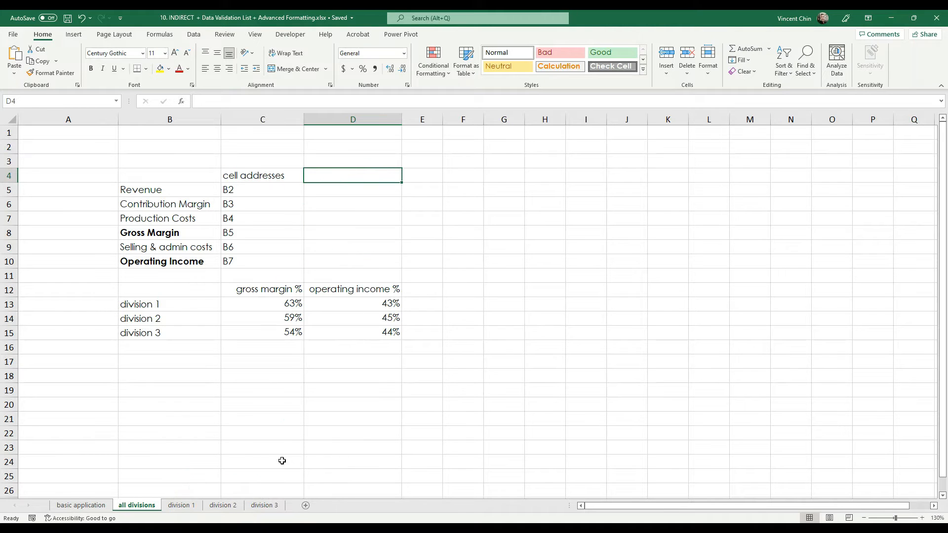
left_click(161, 70)
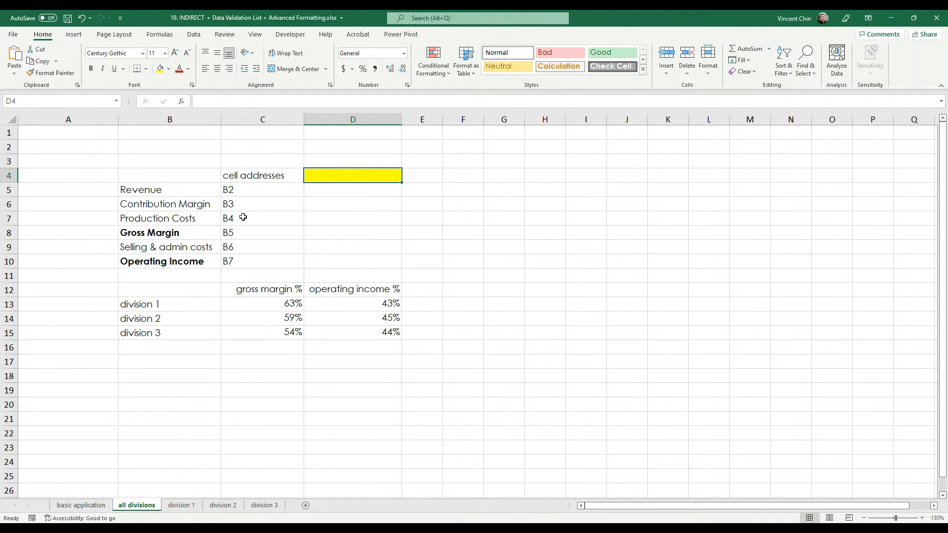
Set up data validation for cell D4 that allows a list with the source division 1,division 2,division 3
left_click(194, 34)
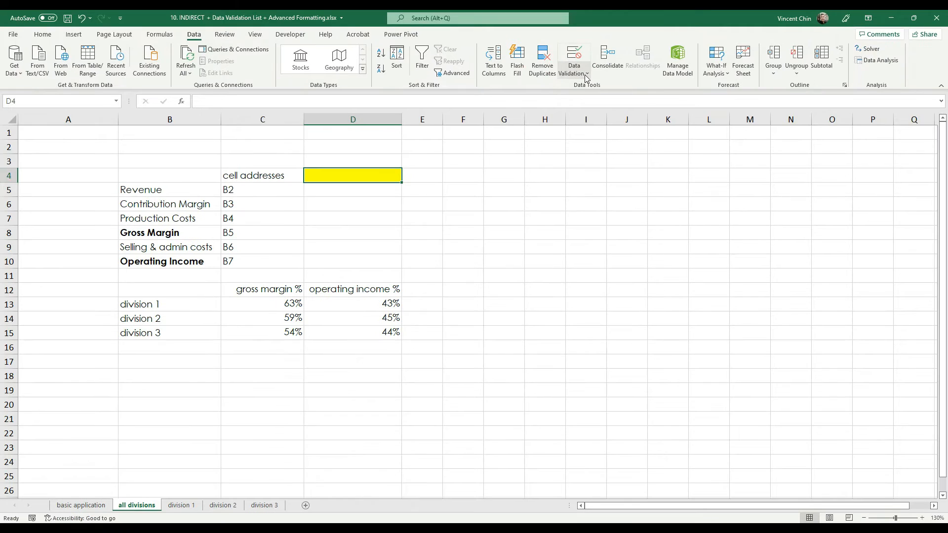
left_click(585, 76)
left_click(582, 91)
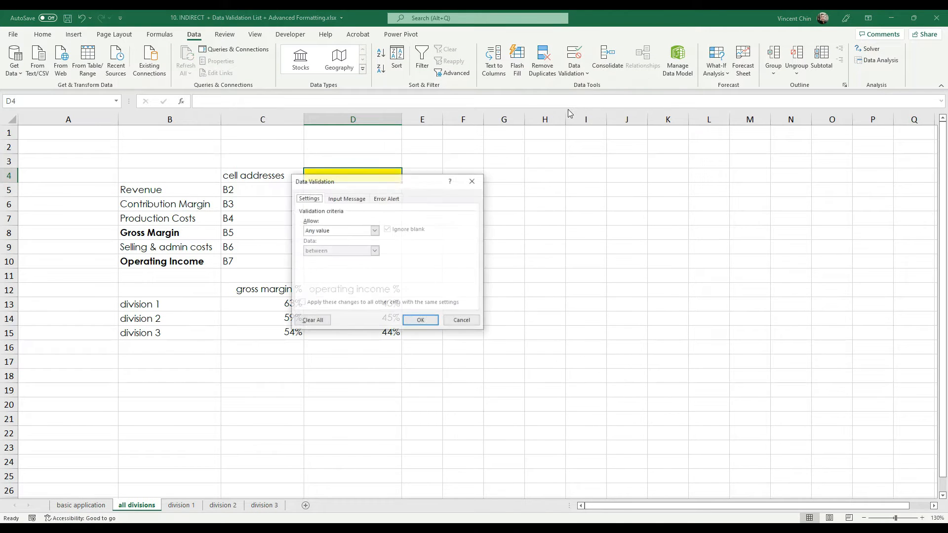
left_click_drag(345, 183, 467, 124)
left_click(493, 173)
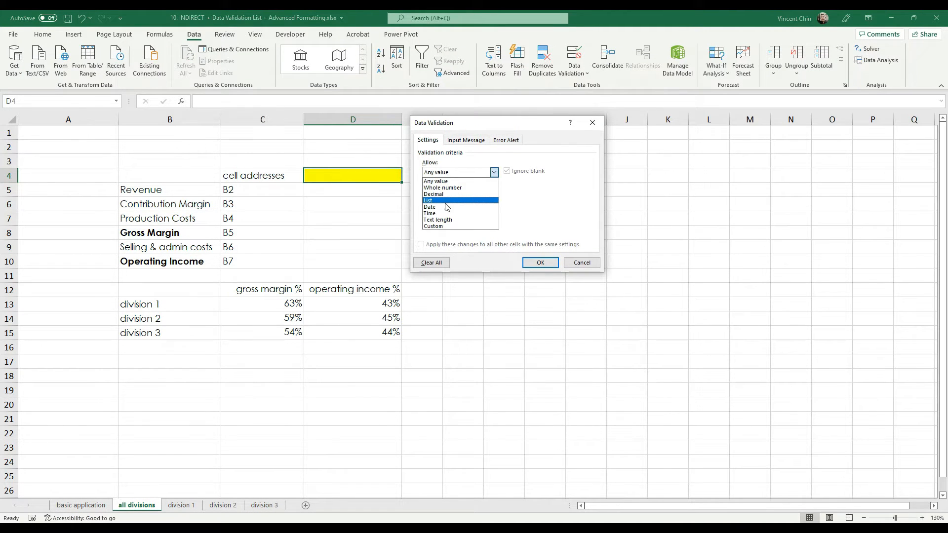
left_click(446, 202)
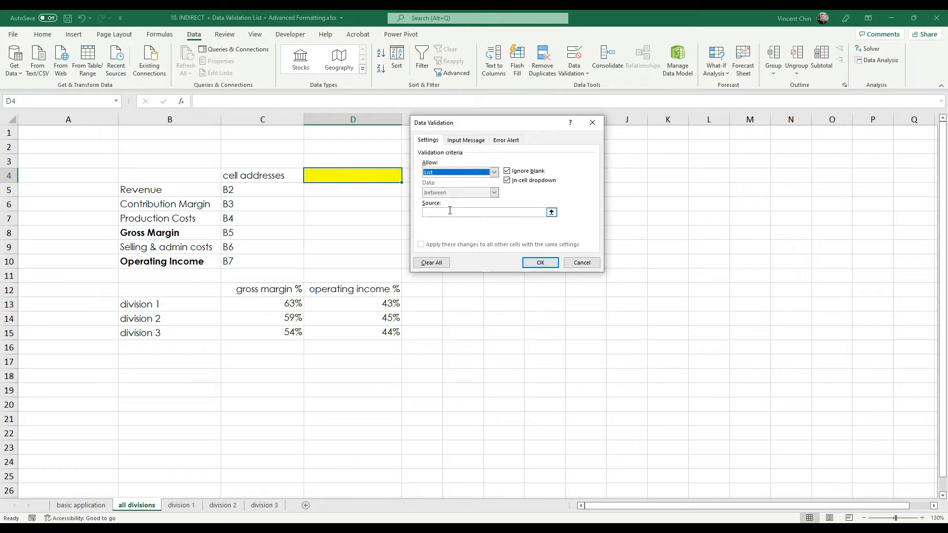
left_click(455, 212)
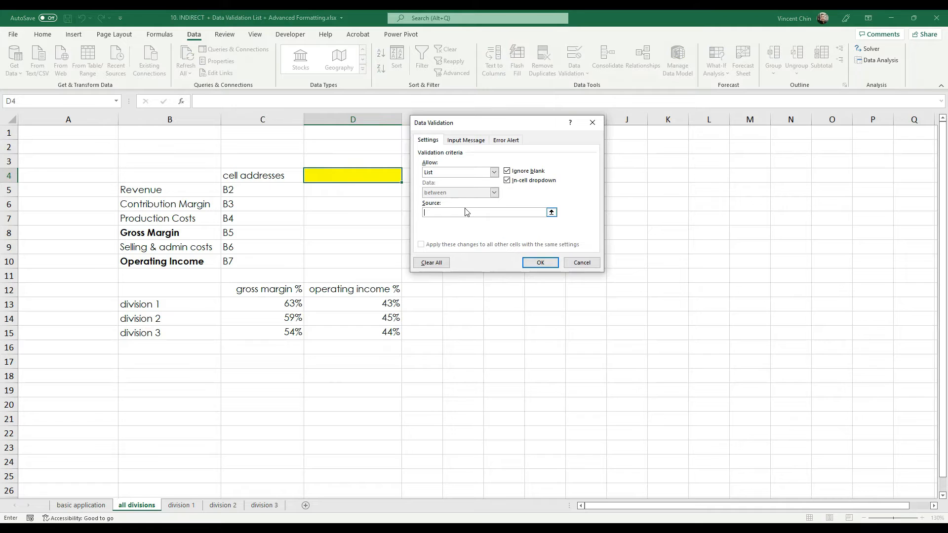
type("di")
left_click_drag(505, 214, 398, 205)
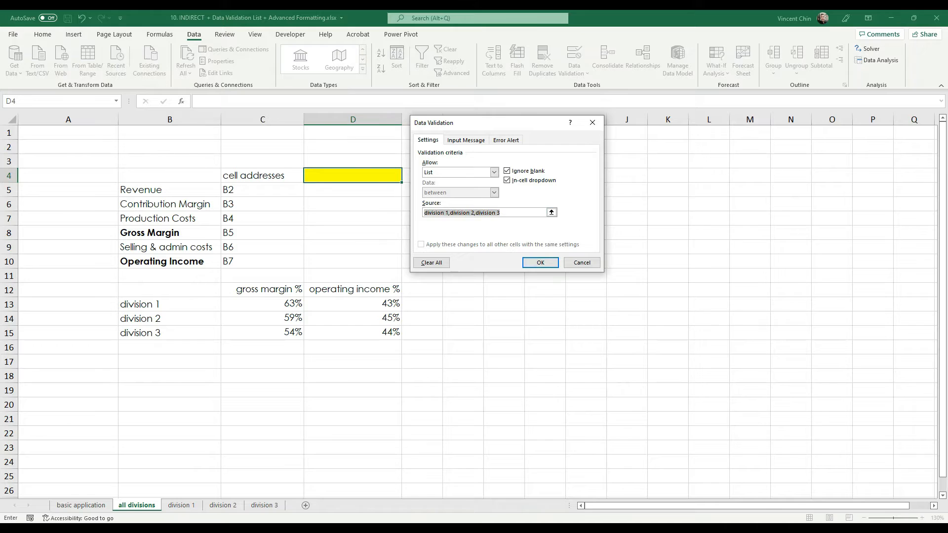
key("Escape")
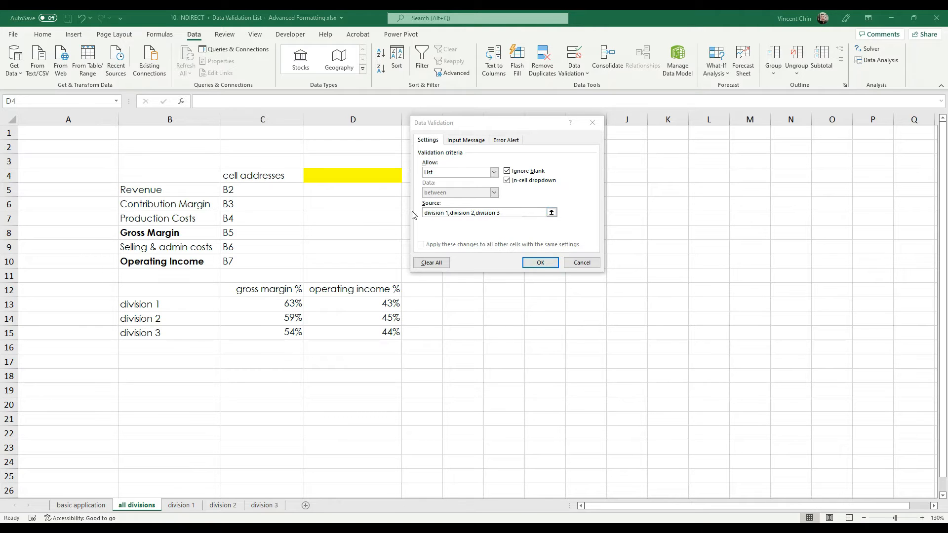
Capitalize the first entry of the validation source as Division 1 and apply the validation to cell D4
triple_click(427, 213)
left_click(427, 214)
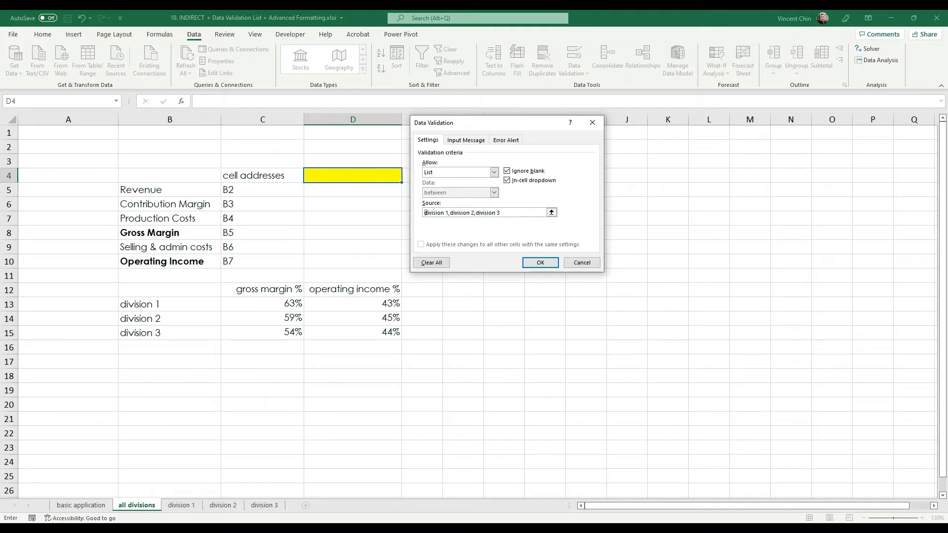
key("Delete")
type("D")
left_click(541, 263)
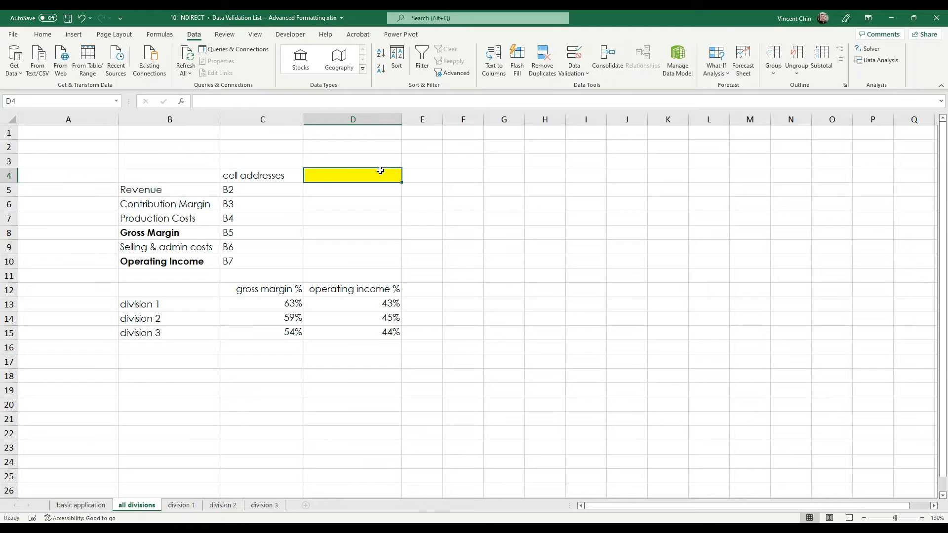
Check the choices offered by the drop-down list in cell D4 without picking one, and save the workbook
left_click(406, 178)
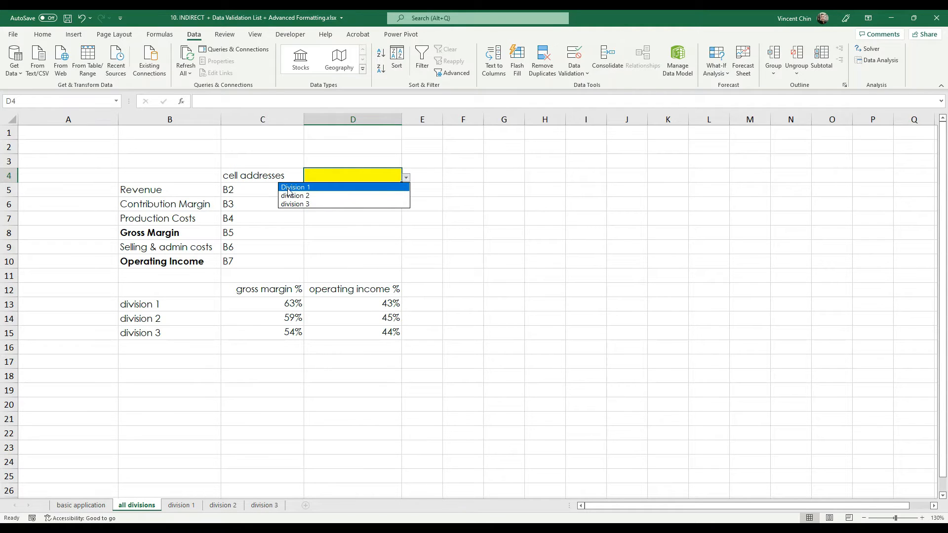
left_click(342, 263)
key("ctrl+s")
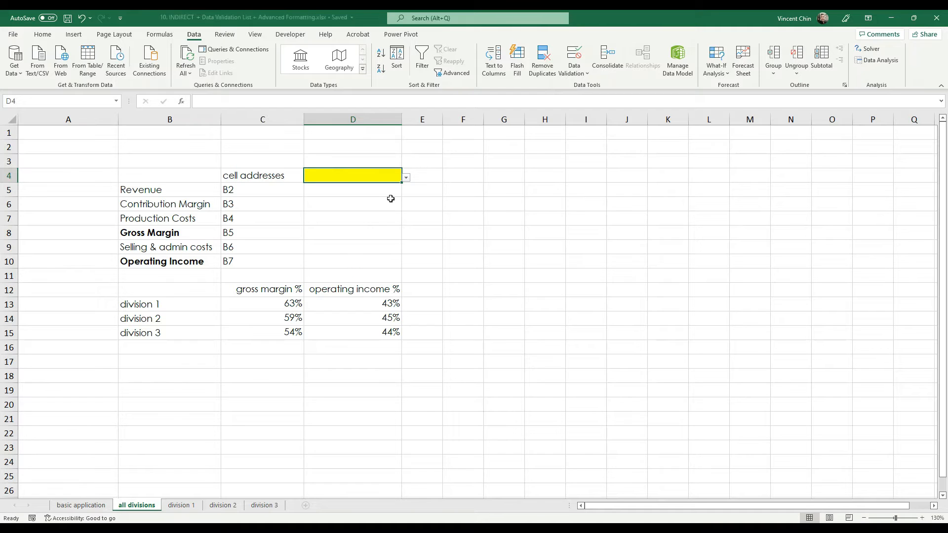
left_click(406, 177)
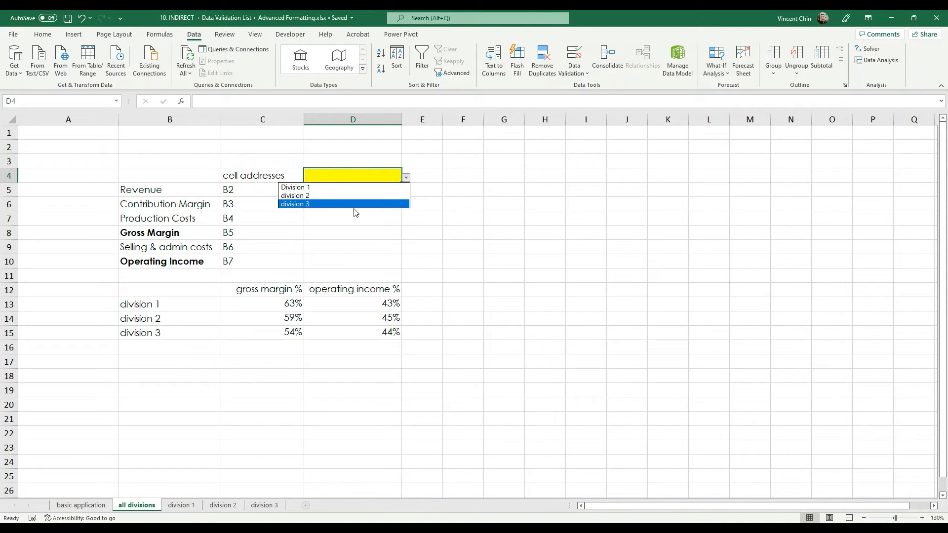
left_click(326, 209)
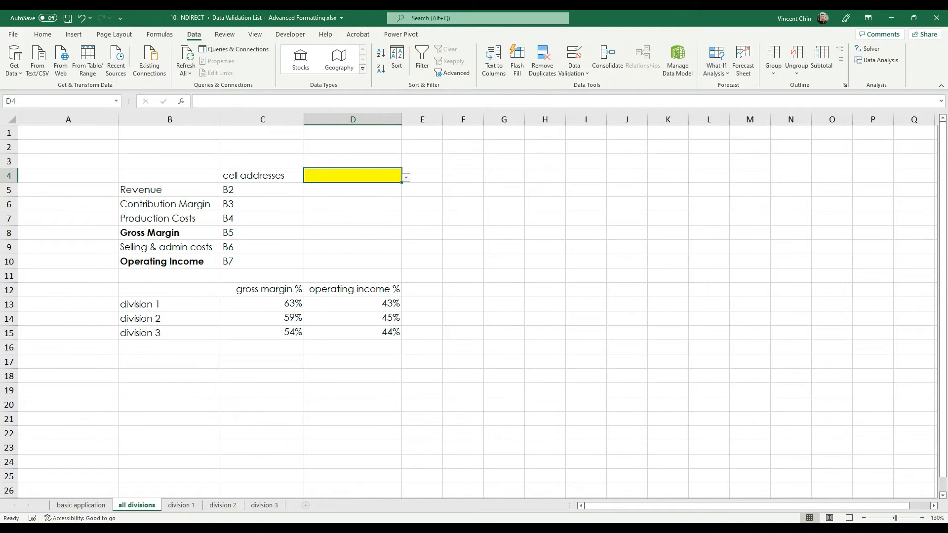
Enter a direct reference to the revenue on the division 1 sheet, ='division 1'!B2, in cell D1 of the all divisions sheet
mouse_move(295, 183)
left_mouse_down()
mouse_move(381, 257)
mouse_move(410, 265)
left_mouse_up()
left_click(193, 508)
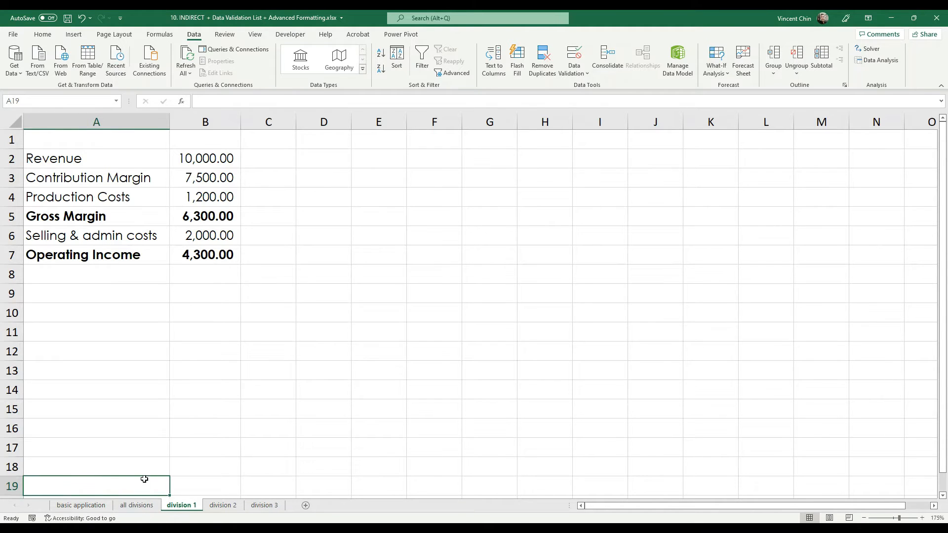
left_click(132, 507)
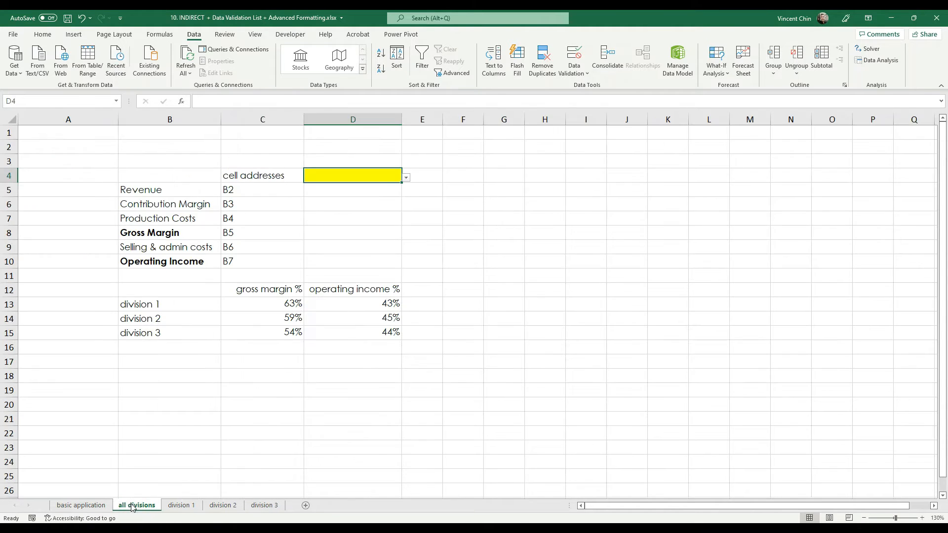
left_click(180, 505)
left_click(133, 504)
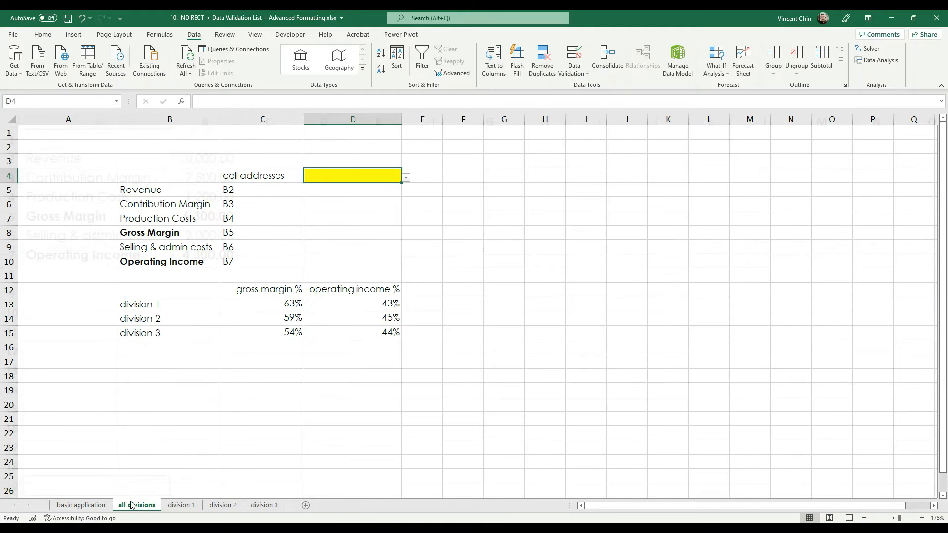
left_click(341, 133)
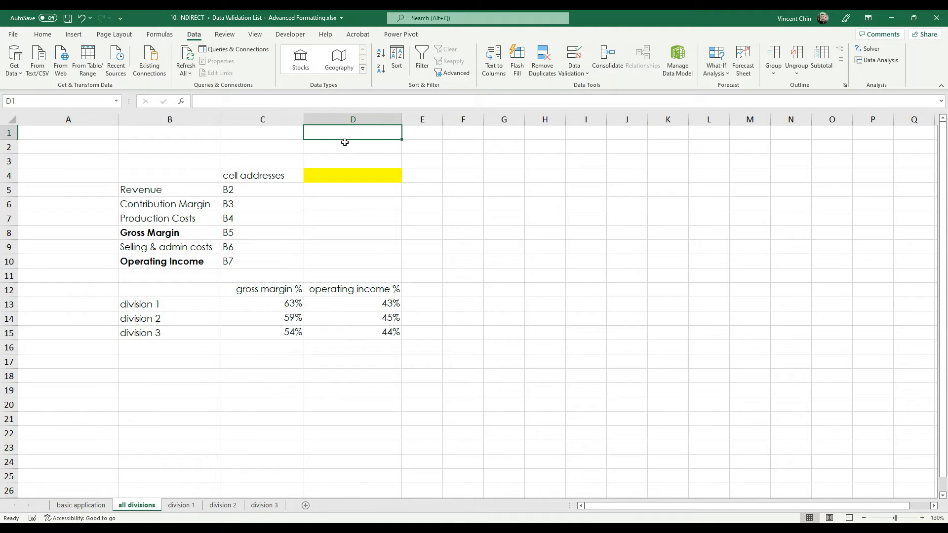
type("=")
left_click(179, 505)
left_click(220, 163)
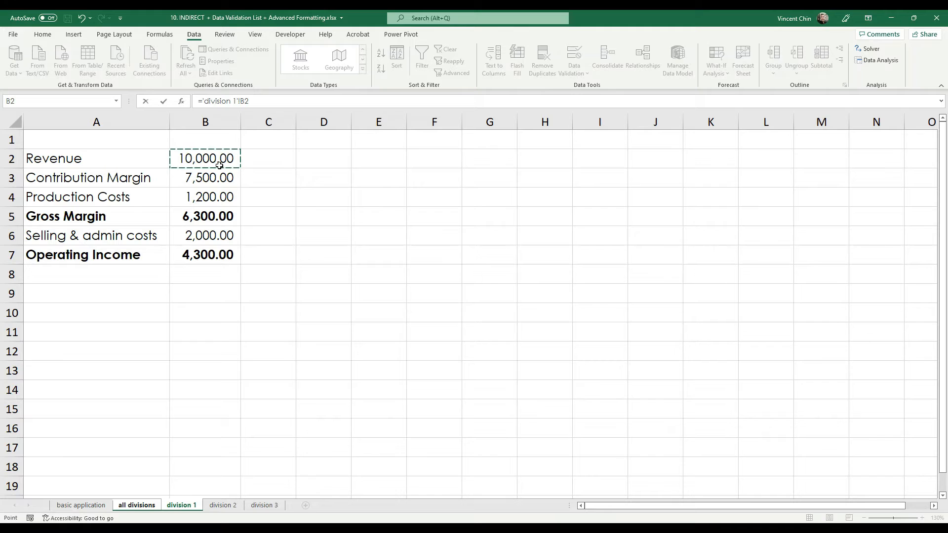
key("Return")
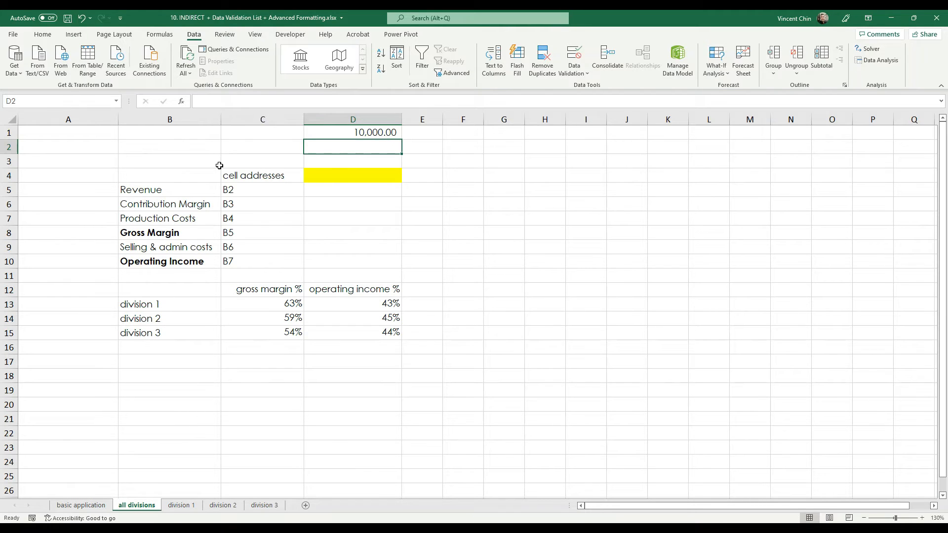
Enter a FORMULATEXT formula referring to D1 in cell D2 to display the reference syntax
type("=fo")
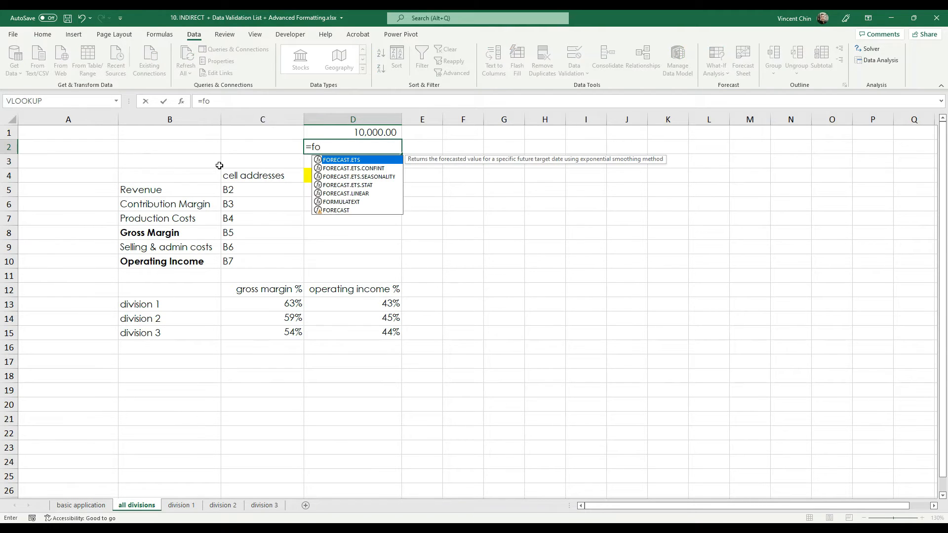
double_click(360, 201)
left_click(371, 132)
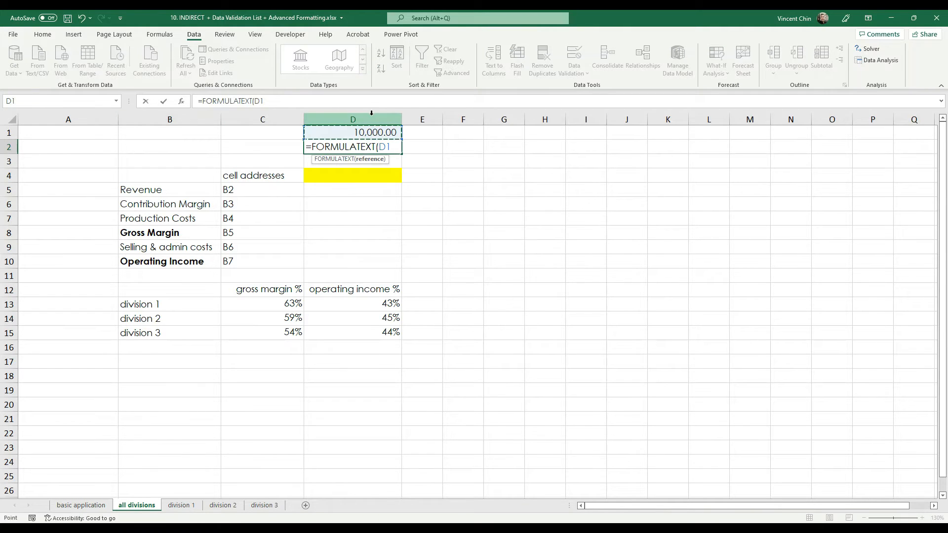
key("Return")
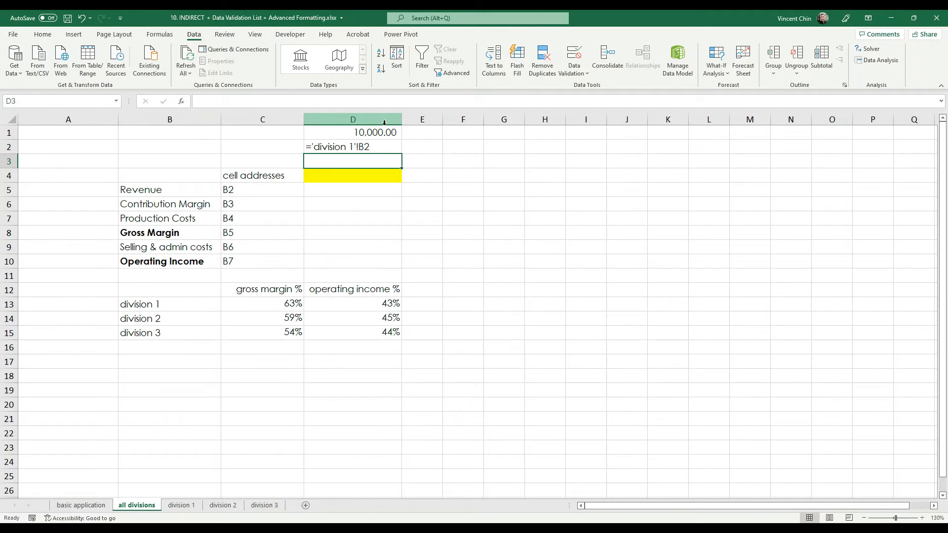
Examine the reference syntax shown in D2 and the FORMULATEXT formula behind it, leaving the formula as it is
scroll(432, 193, "up", 2)
left_click(428, 155)
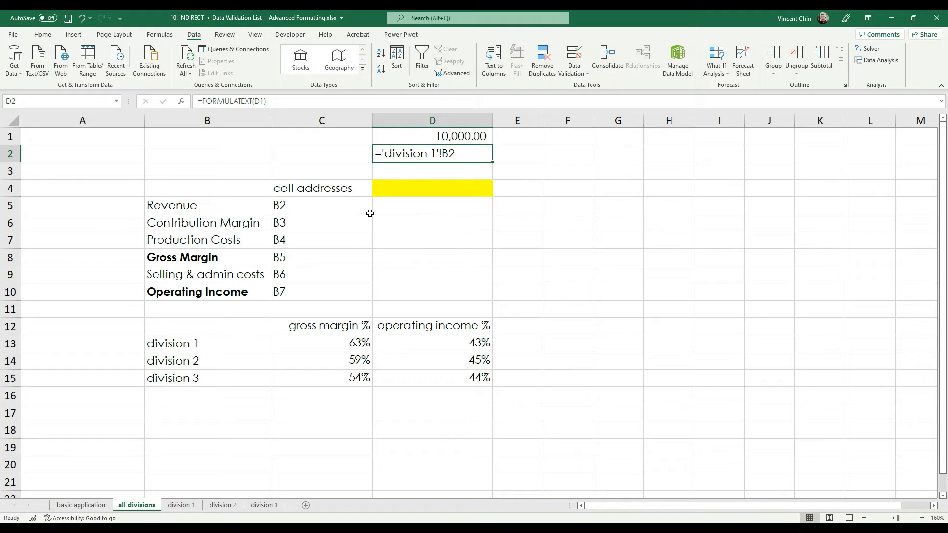
mouse_move(366, 193)
left_mouse_down()
mouse_move(471, 265)
mouse_move(501, 299)
left_mouse_up()
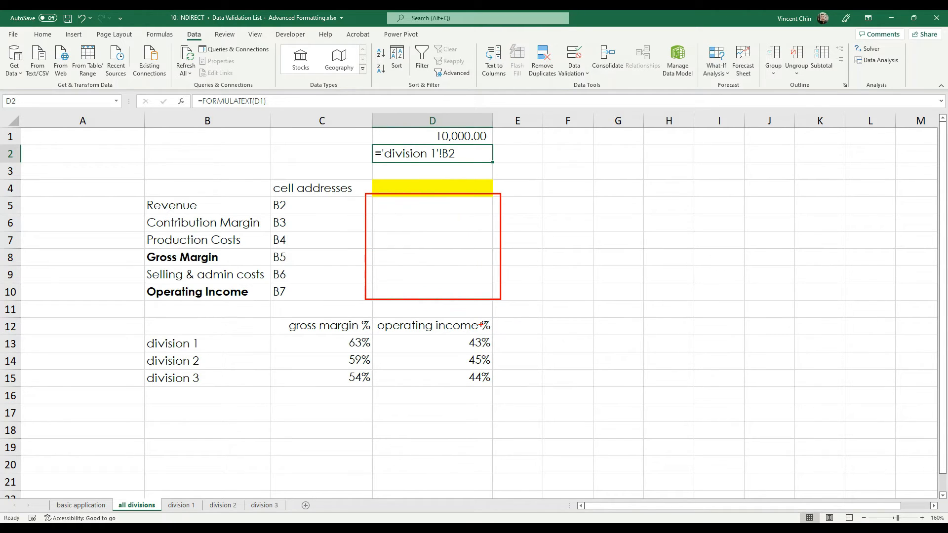
mouse_move(371, 168)
left_mouse_down()
mouse_move(366, 176)
mouse_move(465, 141)
mouse_move(390, 175)
mouse_move(469, 159)
left_mouse_up()
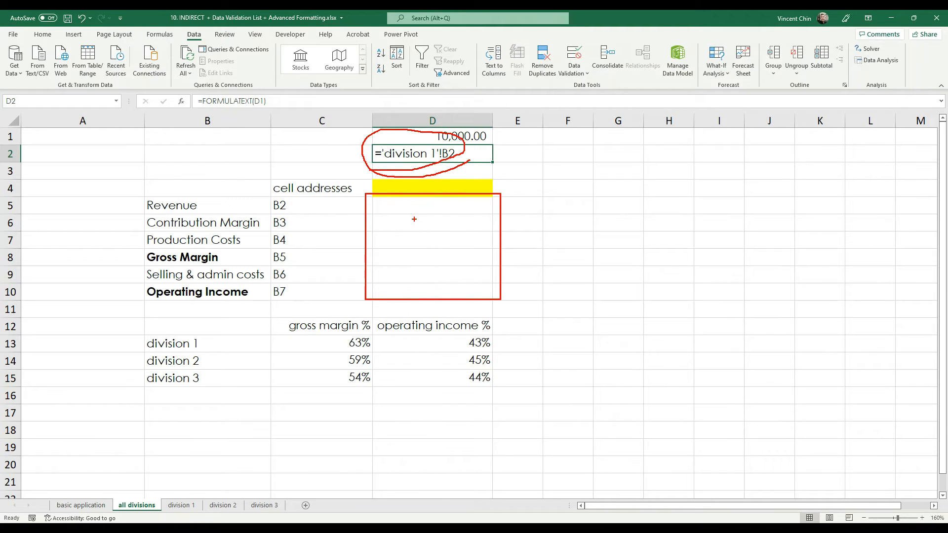
key("Escape")
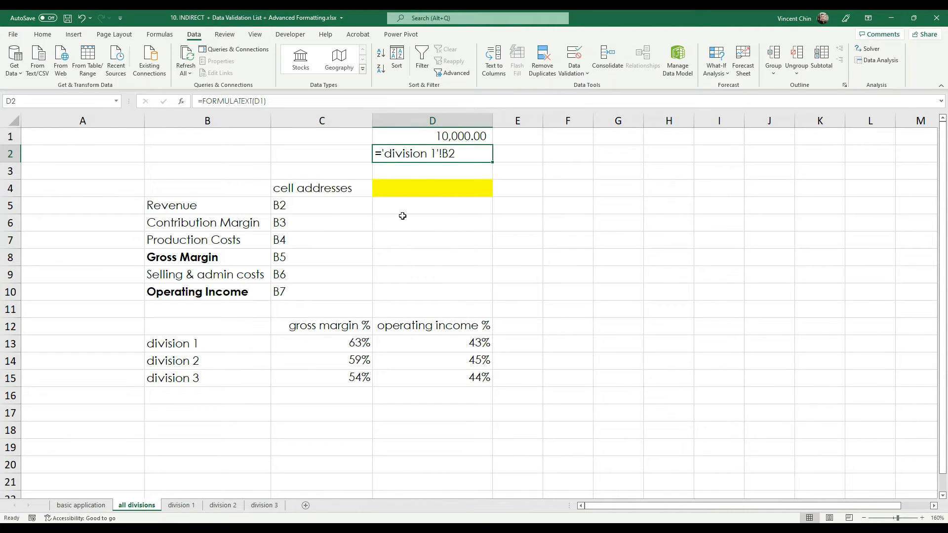
double_click(384, 153)
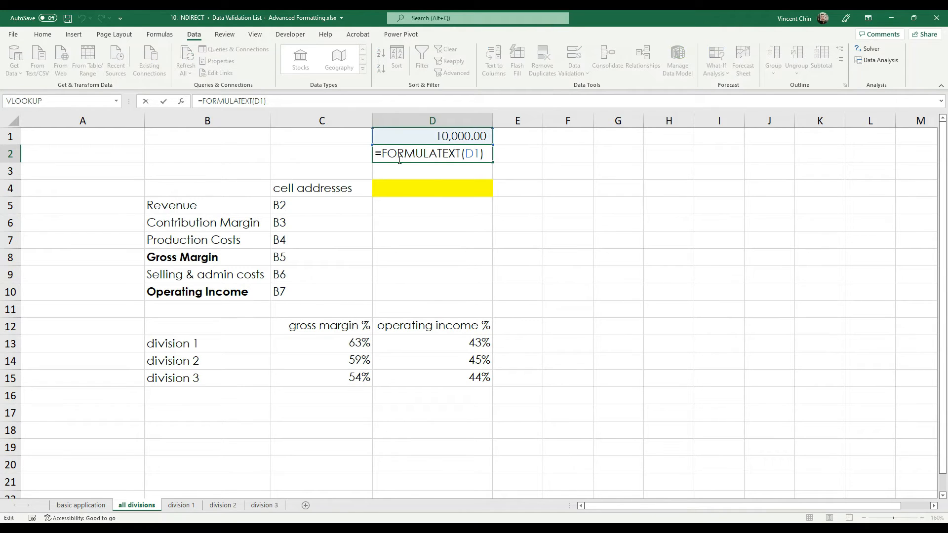
key("Escape")
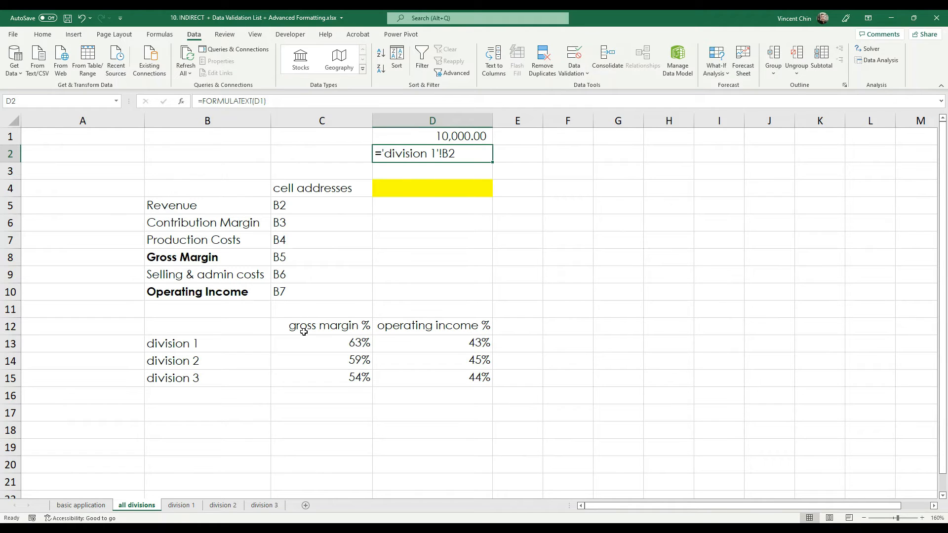
Choose division 2 from the drop-down list in cell D4
left_click(463, 193)
left_click(498, 192)
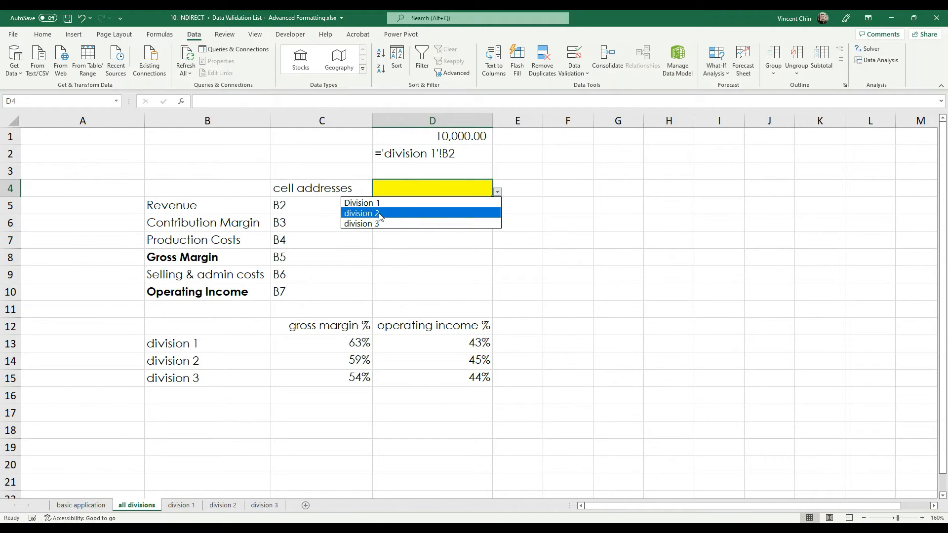
key("Escape")
Enter =INDIRECT("'"&D4&"'!"&C5) in D5 to pull the revenue of the division chosen in D4
left_click(392, 207)
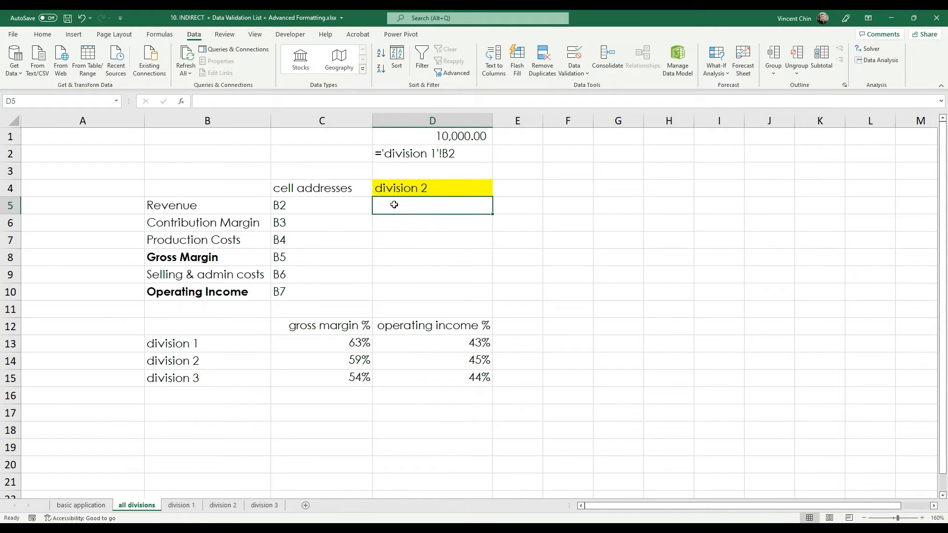
type("=in")
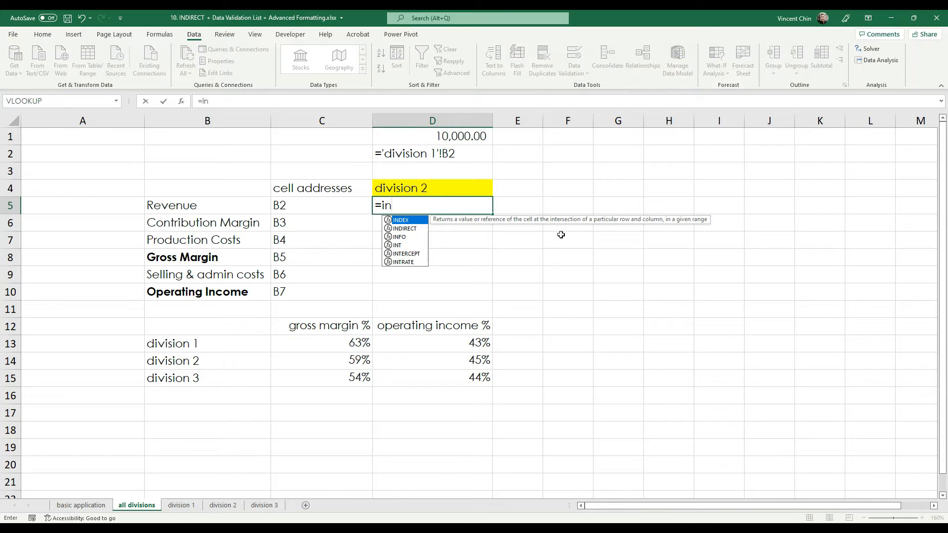
double_click(418, 229)
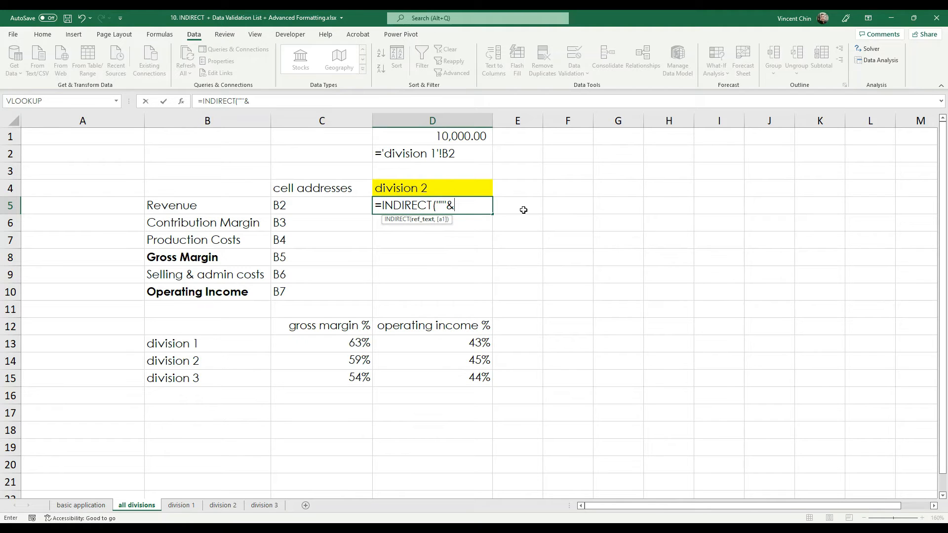
left_click(401, 188)
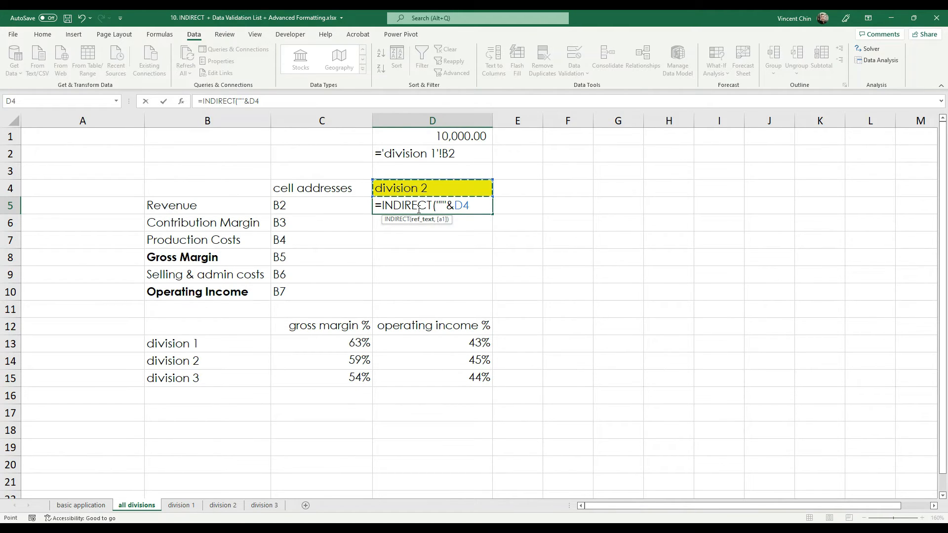
type("&")
type("&\"'!\"&")
left_click(337, 209)
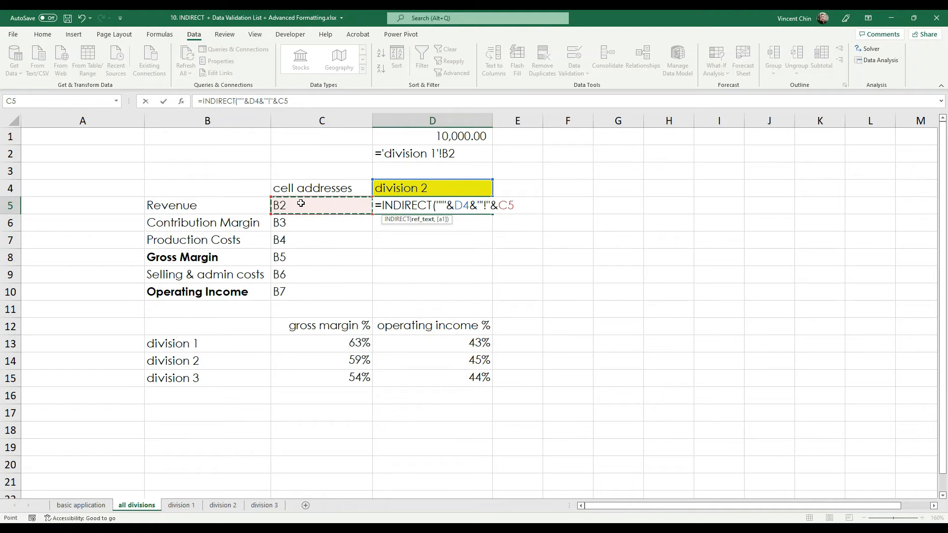
key("Return")
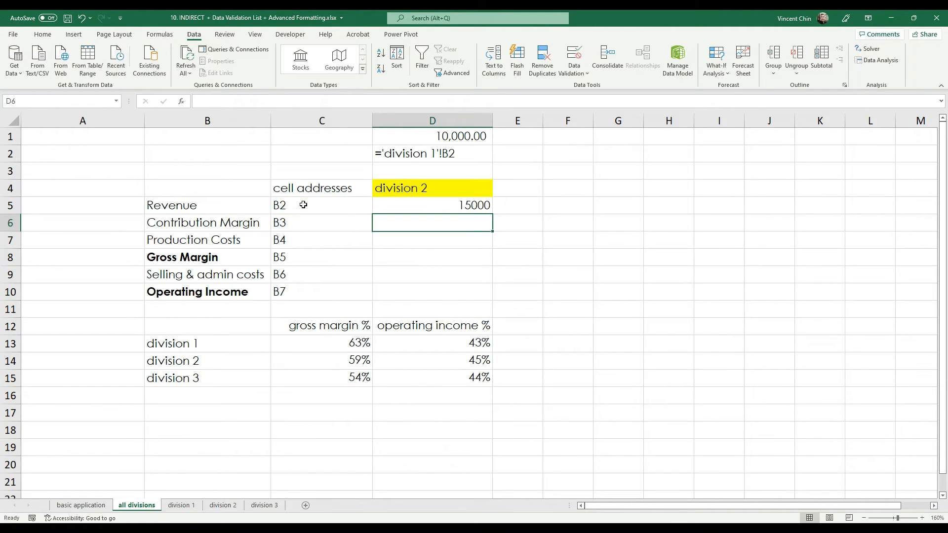
Choose Division 1 from the drop-down list in cell D4 to test the revenue formula
left_click(476, 194)
left_click(485, 204)
left_click(484, 190)
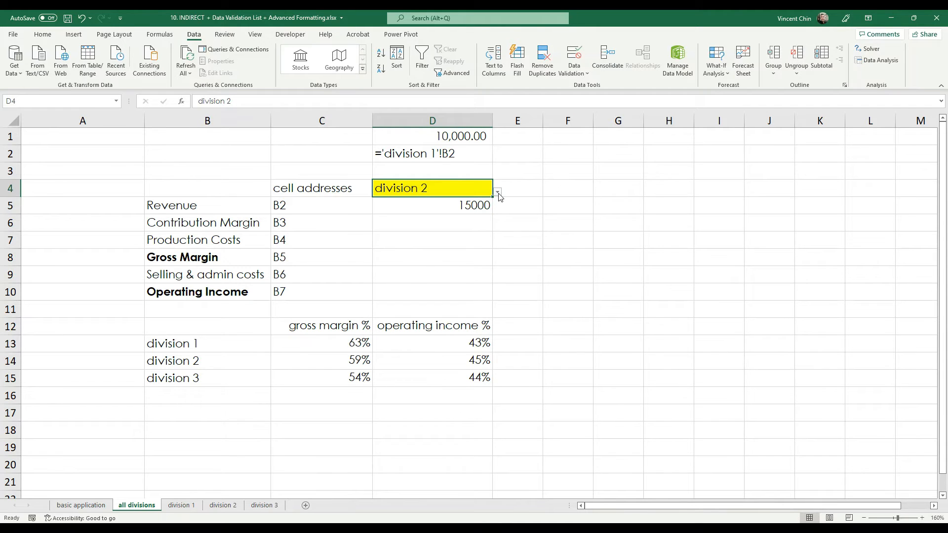
left_click(498, 192)
left_click(391, 204)
Make the reference to D4 absolute ($D$4) in the INDIRECT formula in cell D5
left_click(452, 217)
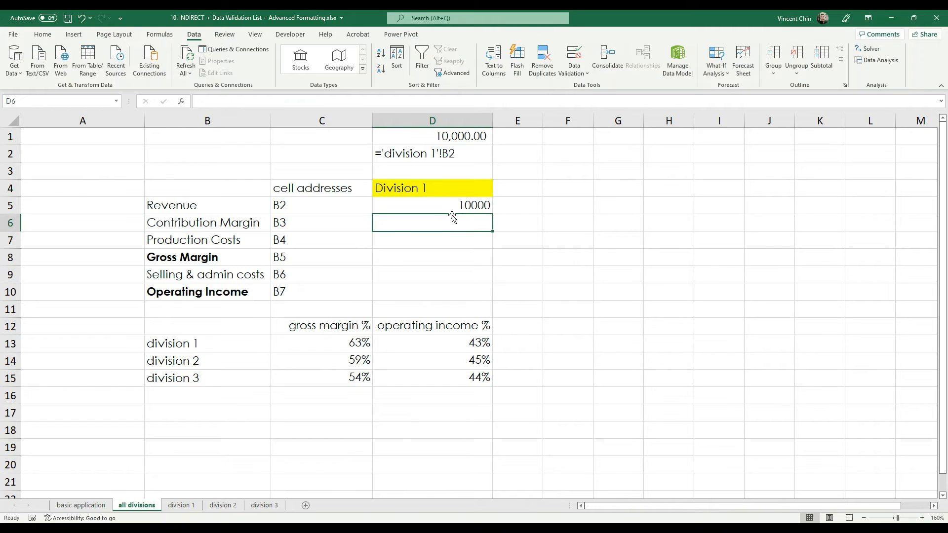
left_click(453, 209)
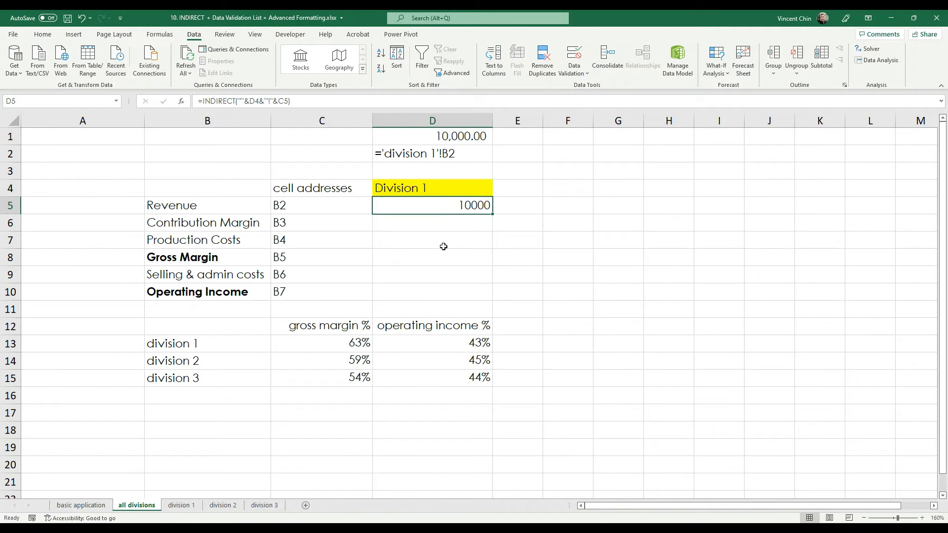
key("F2")
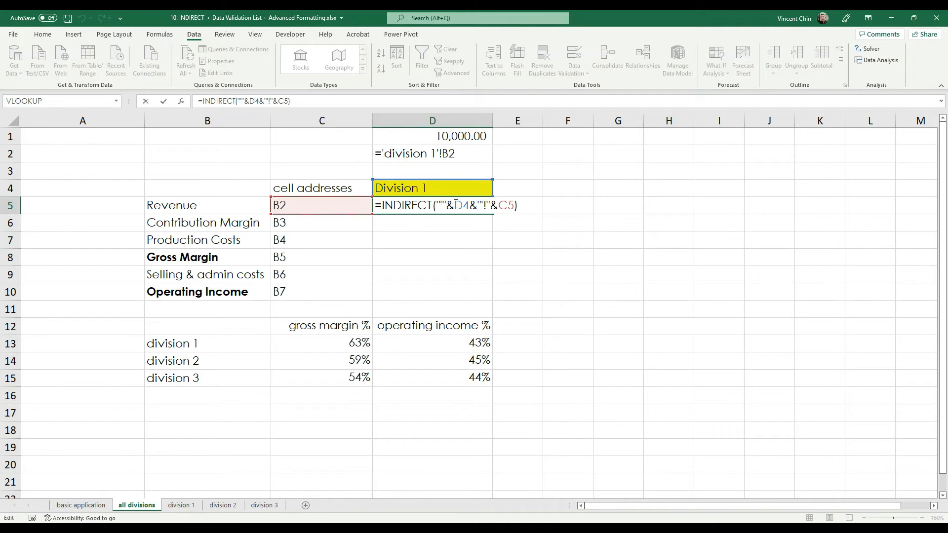
mouse_move(467, 179)
left_mouse_down()
mouse_move(395, 170)
mouse_move(447, 169)
mouse_move(387, 196)
mouse_move(372, 178)
mouse_move(412, 202)
left_mouse_up()
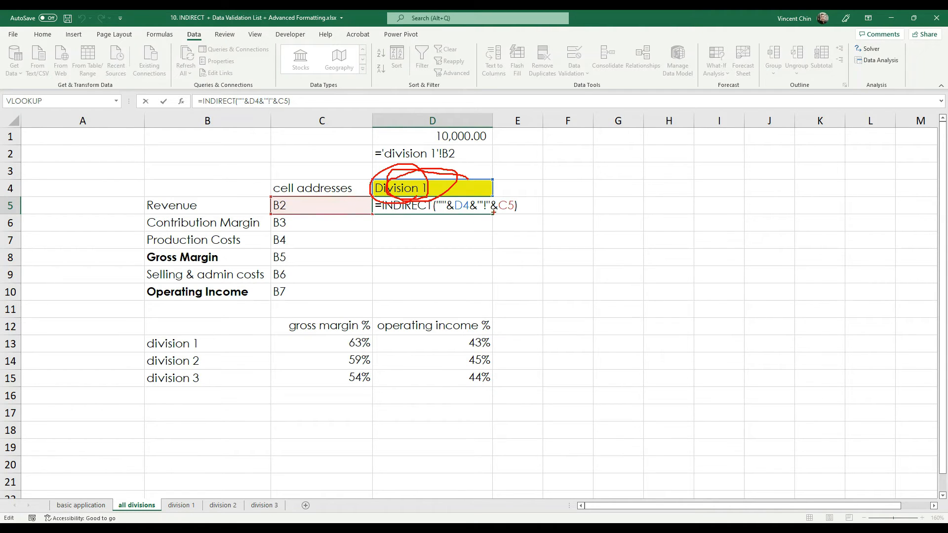
key("Escape")
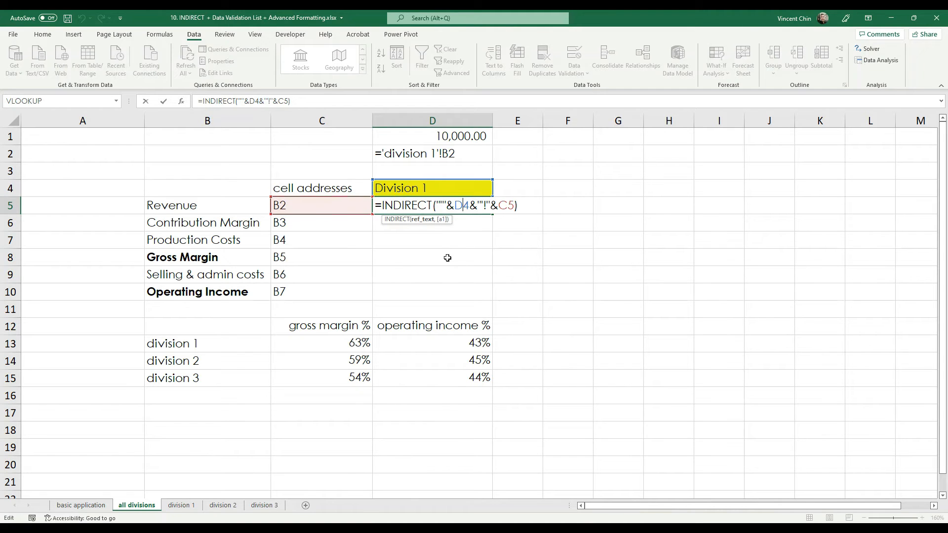
key("F4")
key("Return")
Apply the Comma style to D5 and fill its formula down through D10
left_click(488, 210)
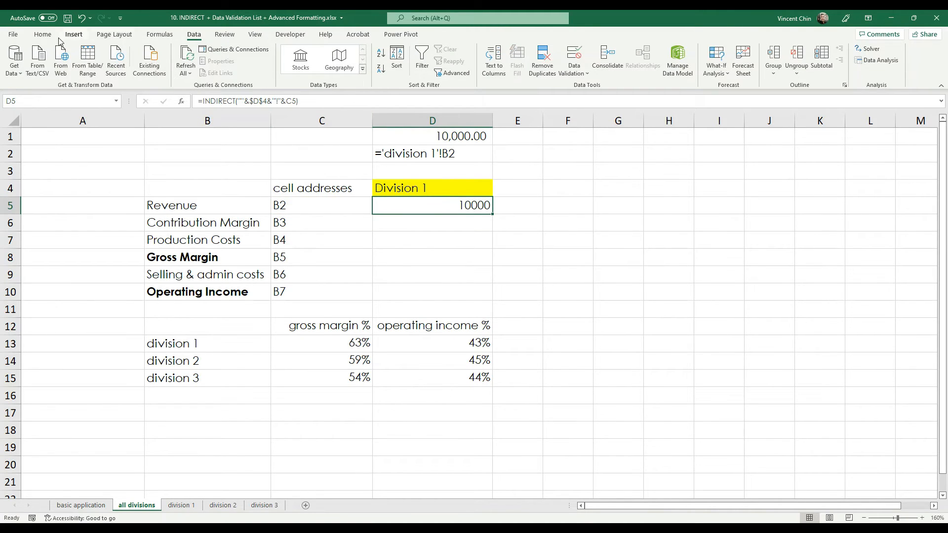
left_click(43, 34)
left_click(375, 68)
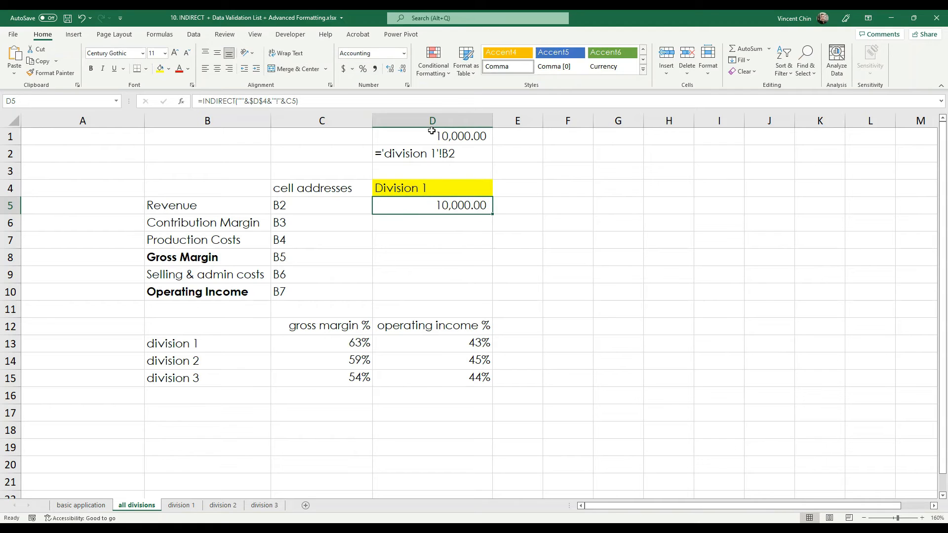
double_click(493, 216)
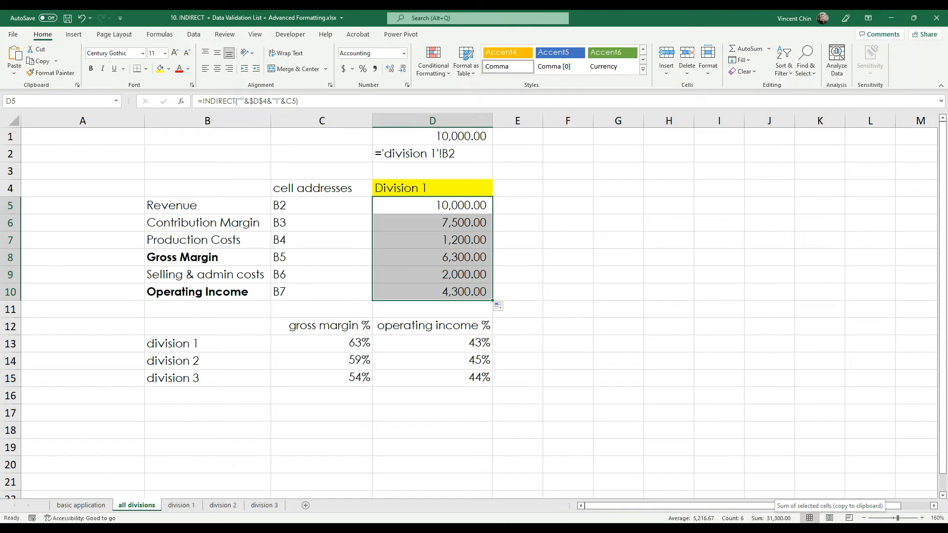
Check the source figures in B2:B7 on the division 1 and division 2 sheets, and return to all divisions
left_click(197, 504)
left_click_drag(197, 157, 217, 255)
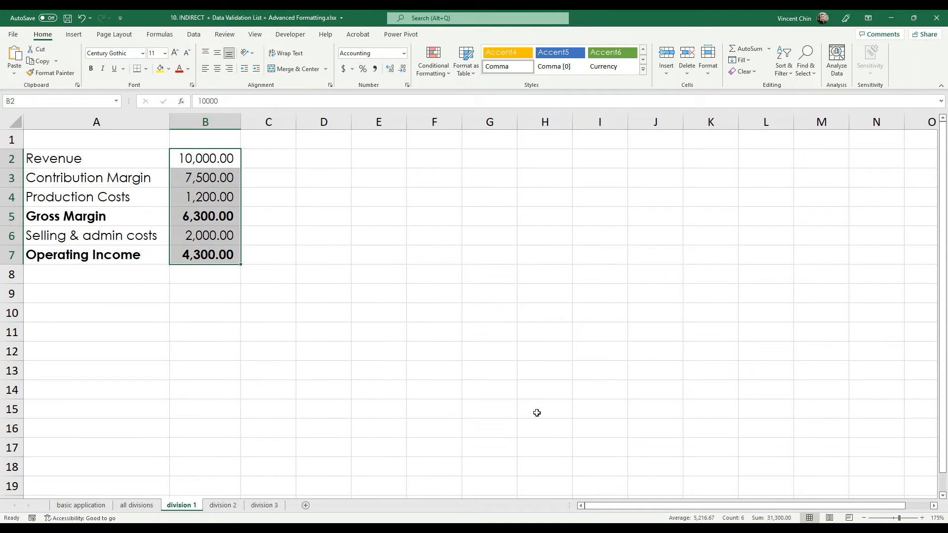
left_click(238, 506)
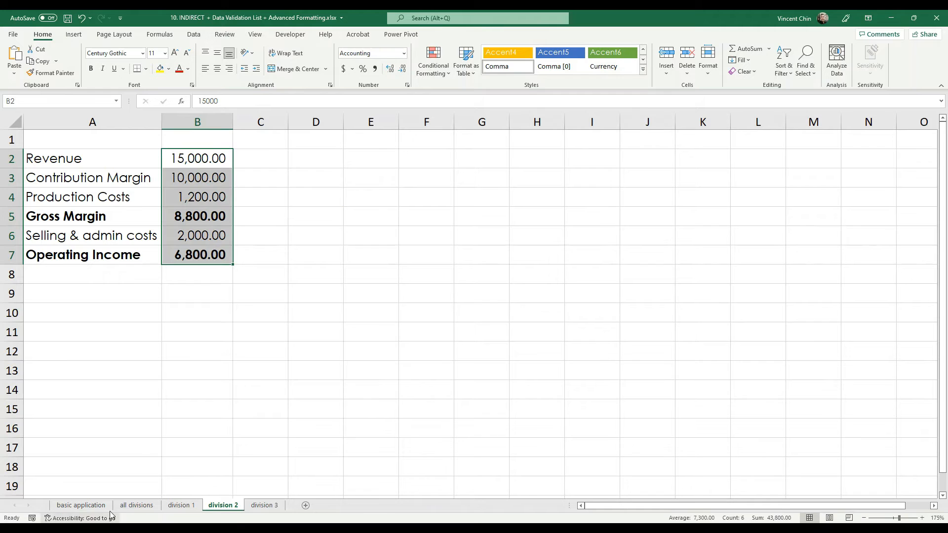
left_click(137, 505)
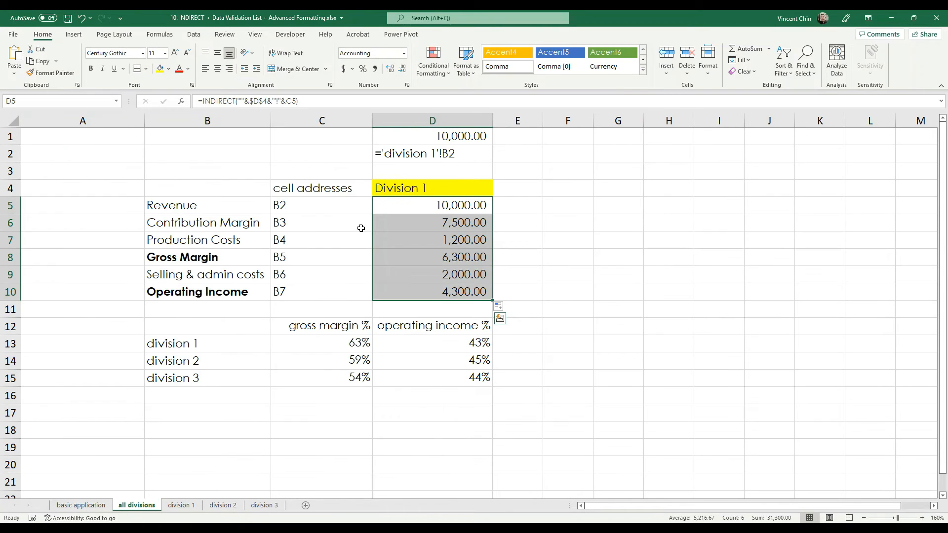
Choose division 2 in the D4 drop-down list and check the figures in D5:D10
left_click(462, 187)
left_click(498, 192)
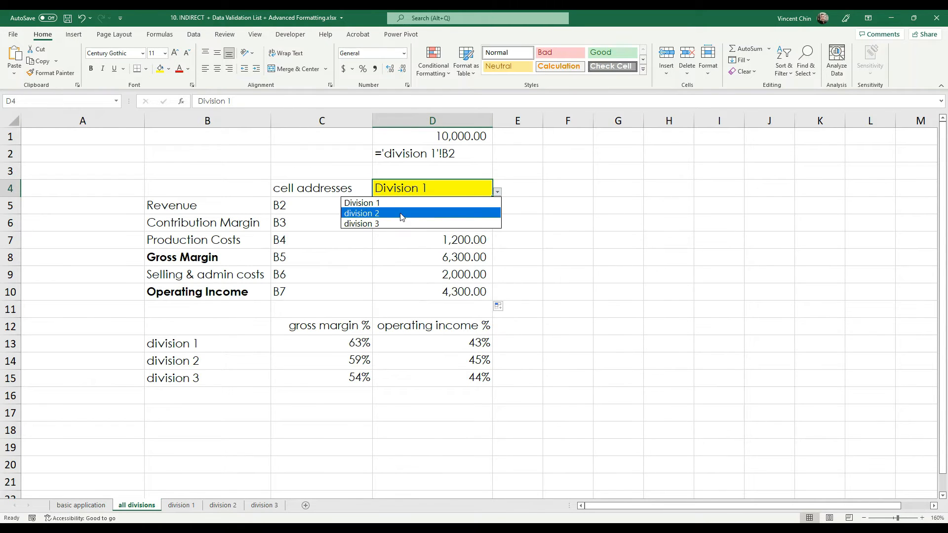
left_click(402, 213)
left_click_drag(459, 207, 463, 288)
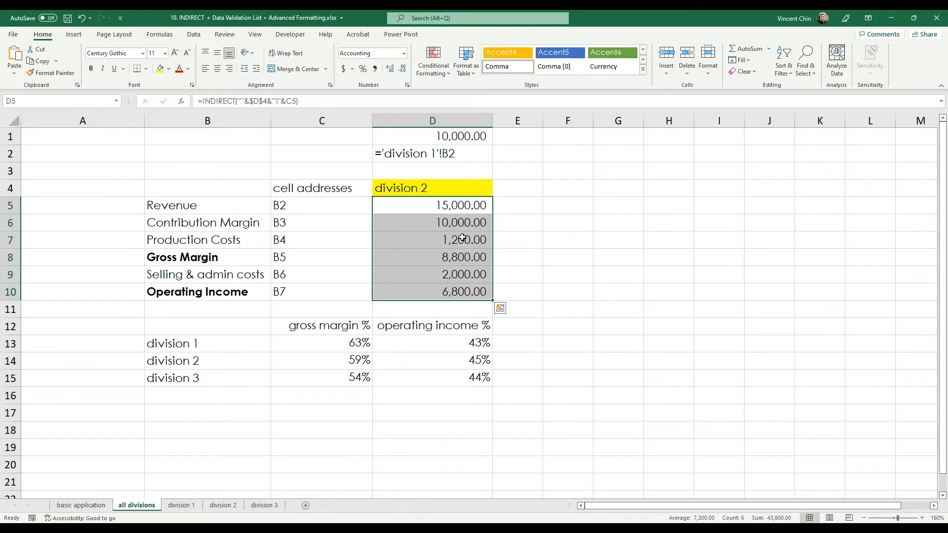
Review the INDIRECT formula in D5 without changing it, and save the workbook
left_click(447, 200)
left_click(353, 102)
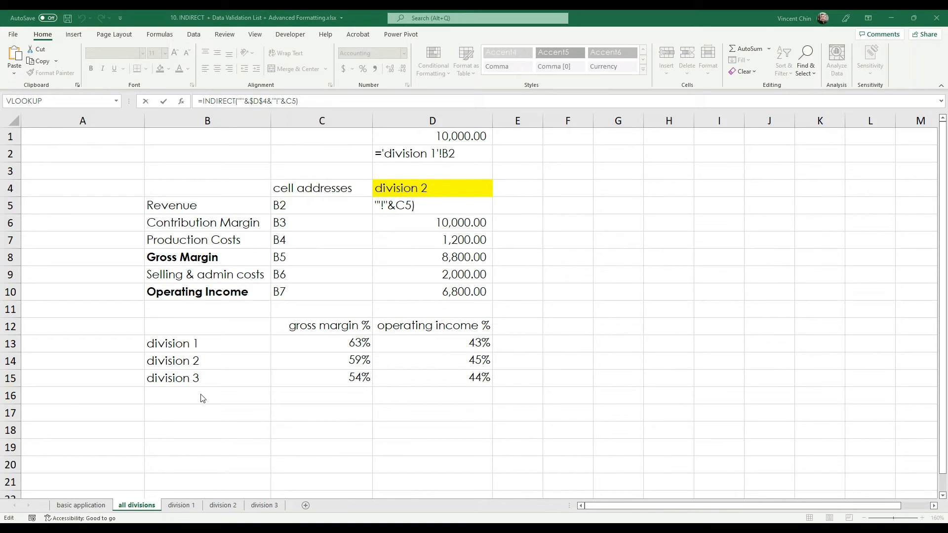
key("ctrl+Return")
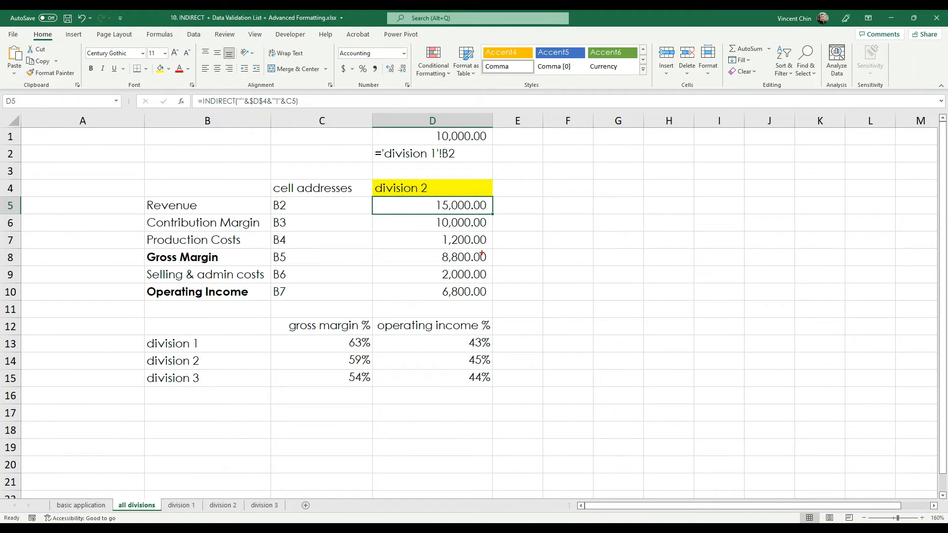
key("ctrl+s")
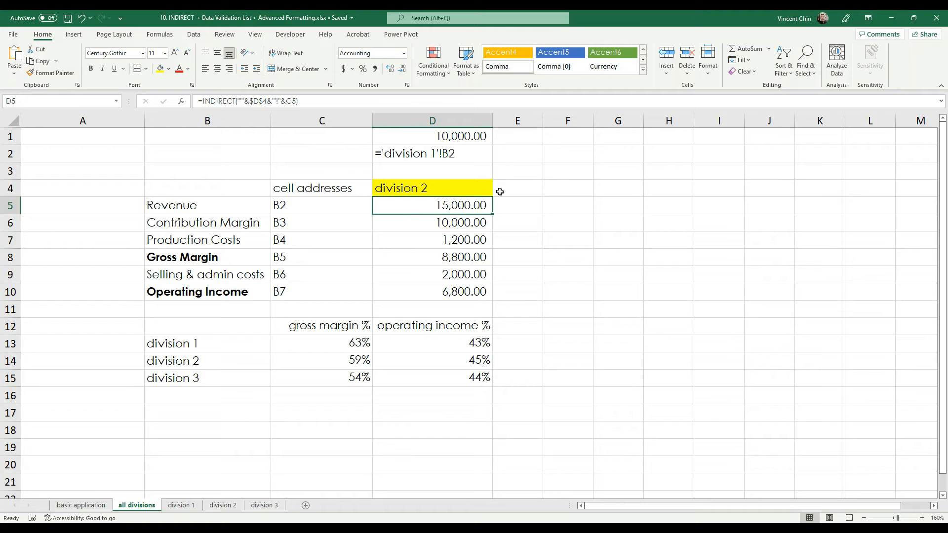
Trace the dependents of D4, C5, C6 and C7, and remove all the tracer arrows
left_click(470, 192)
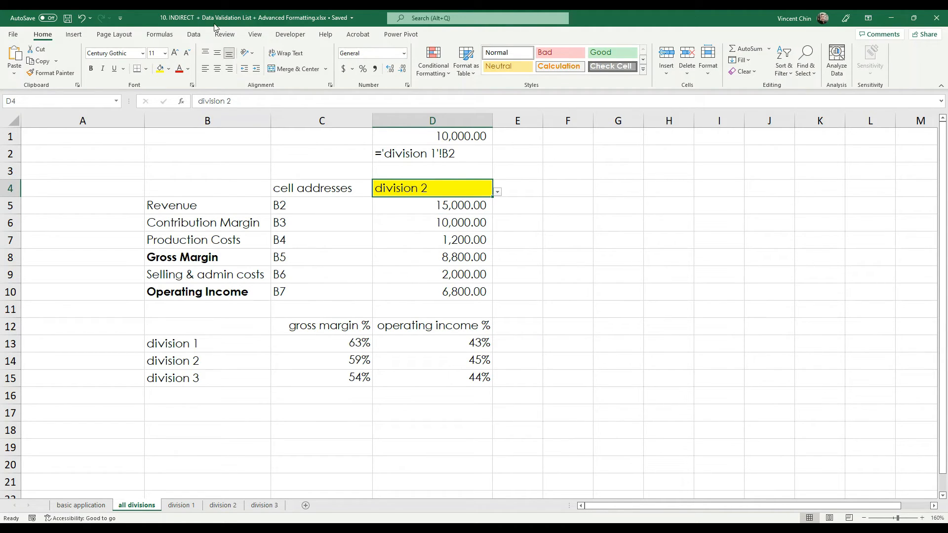
left_click(159, 34)
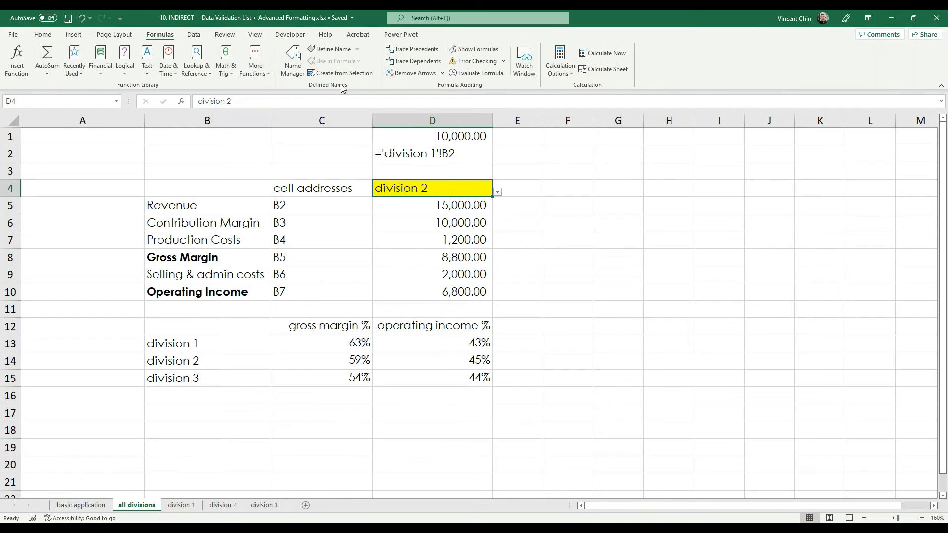
left_click(414, 61)
left_click(315, 208)
left_click(425, 63)
left_click(345, 226)
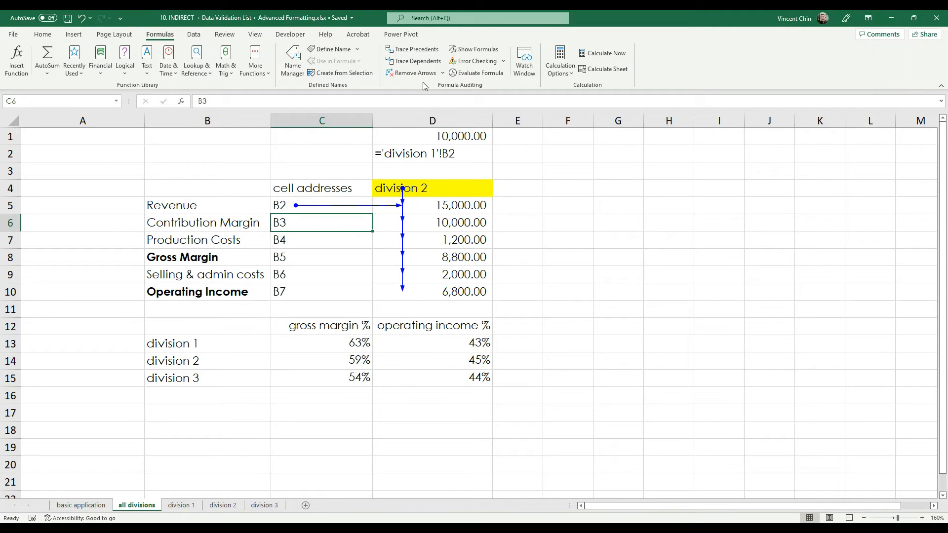
left_click(417, 61)
left_click(364, 239)
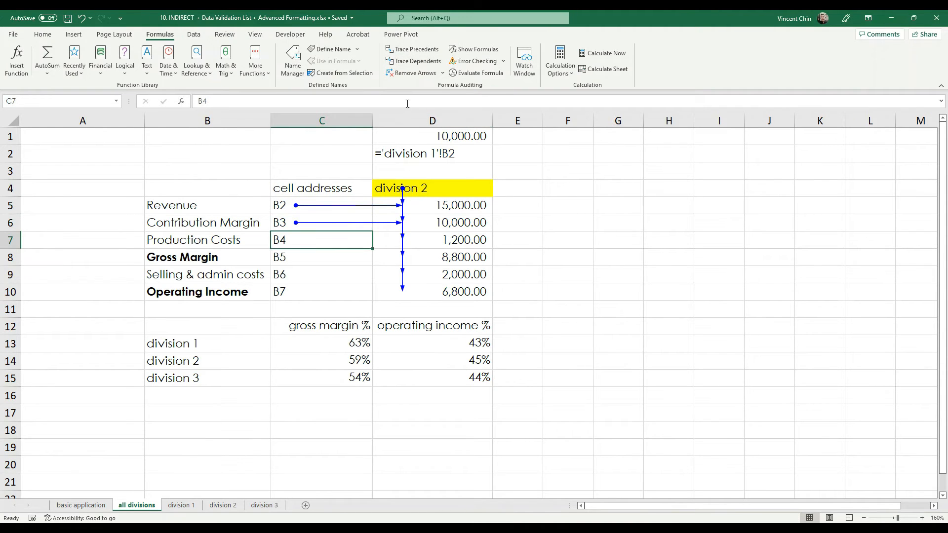
left_click(417, 61)
left_click(415, 73)
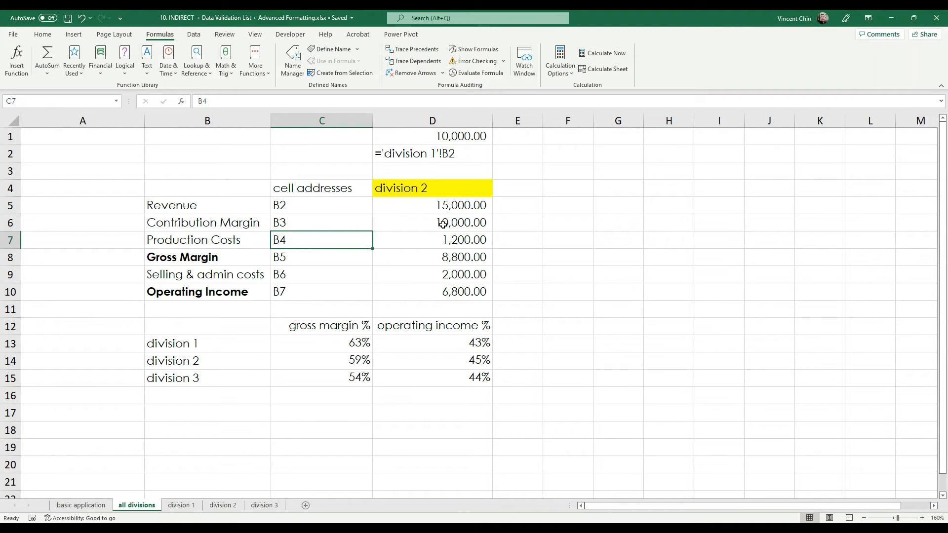
Check the source figures in B2:B7 on the division 1 sheet, and reselect division 2 in the D4 drop-down on all divisions
left_click(181, 505)
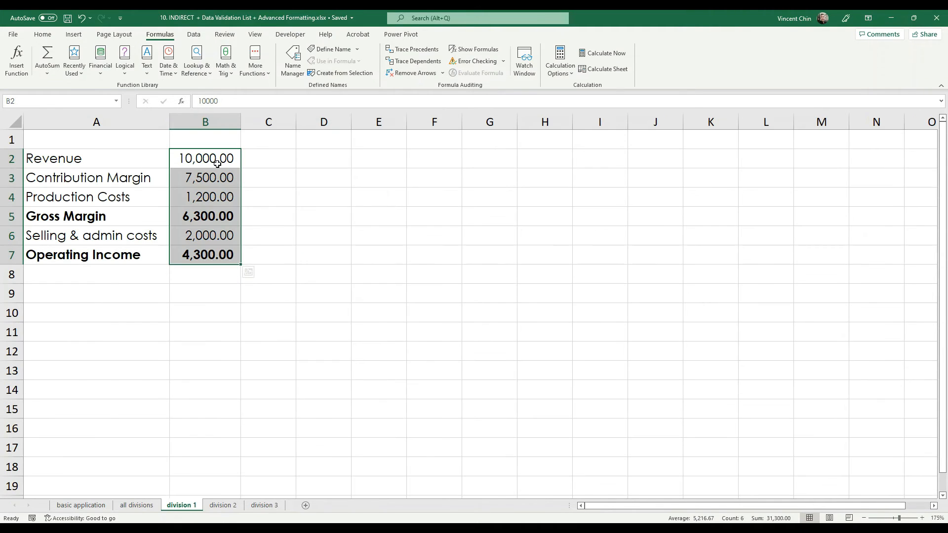
left_click(137, 505)
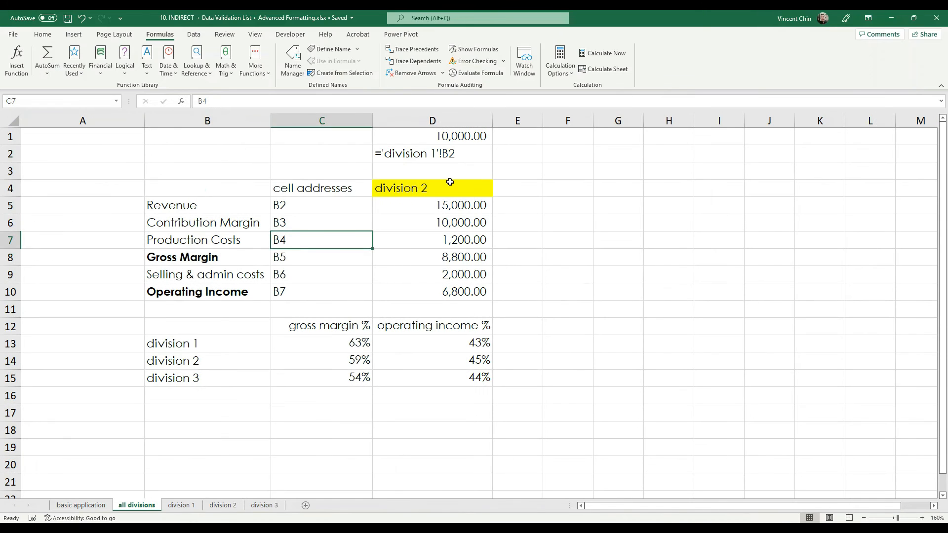
left_click(437, 217)
left_click(422, 192)
left_click(498, 192)
left_click(405, 213)
Check the figures in D5:D10 against the cell addresses in C5:C10, and save the workbook with D4 selected
left_click_drag(442, 206, 449, 286)
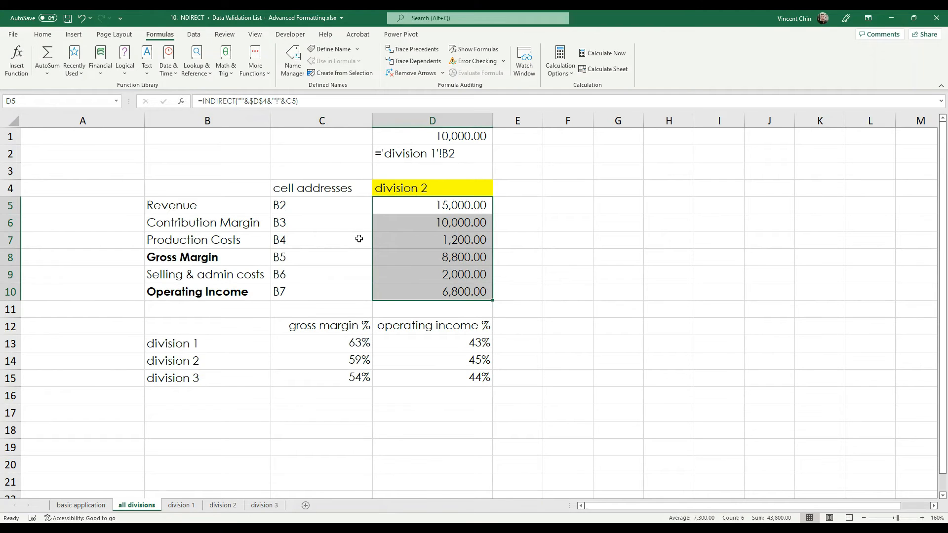
left_click_drag(296, 213, 289, 294)
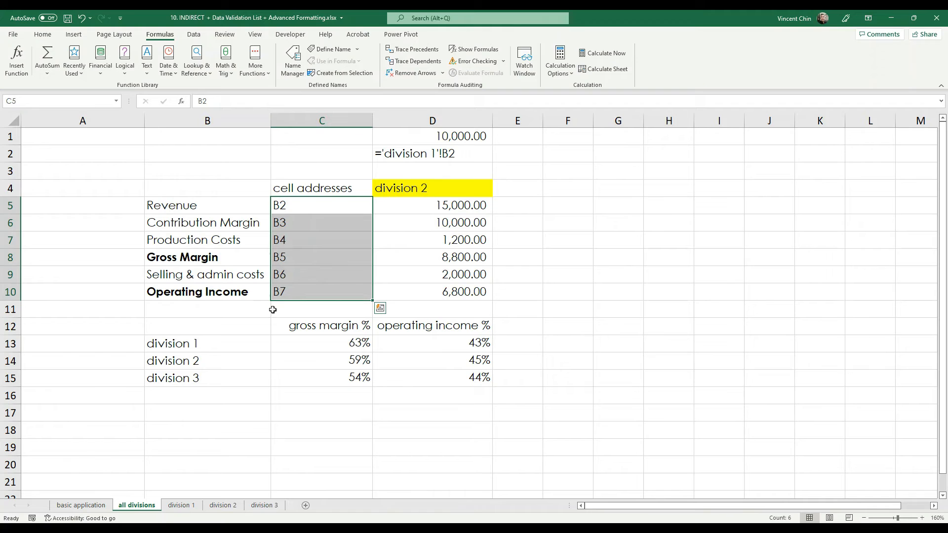
left_click(464, 192)
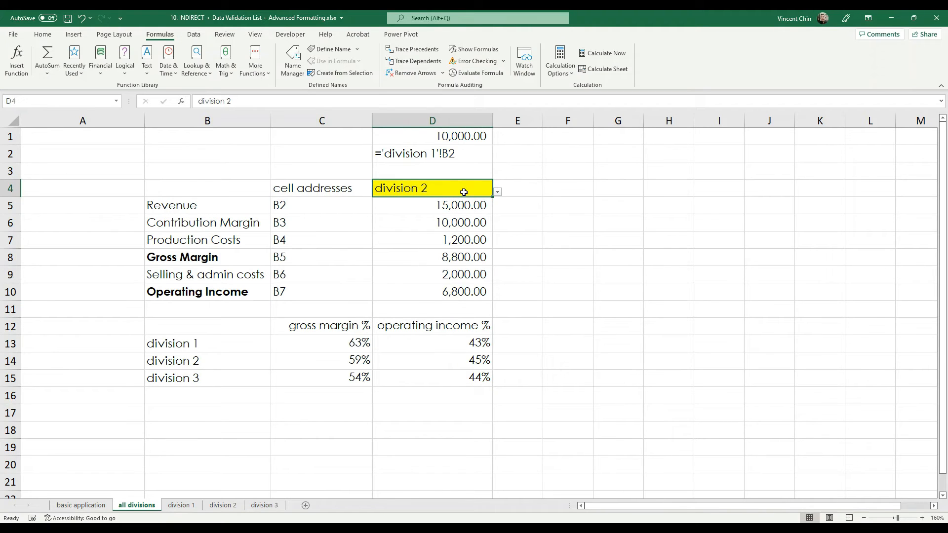
key("ctrl+s")
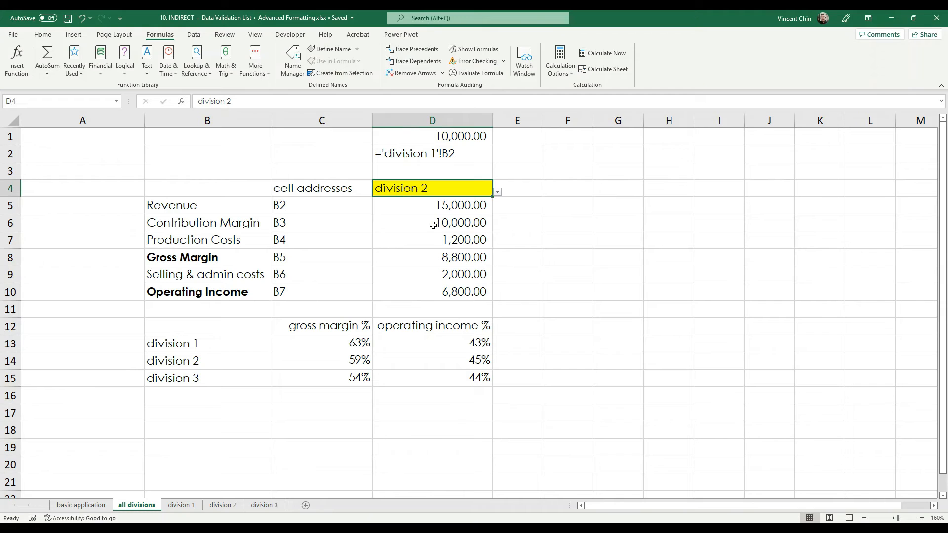
Examine the gross margin % and operating income % formulas in the B12:D15 table and the division sheets they refer to
left_click_drag(230, 322, 445, 375)
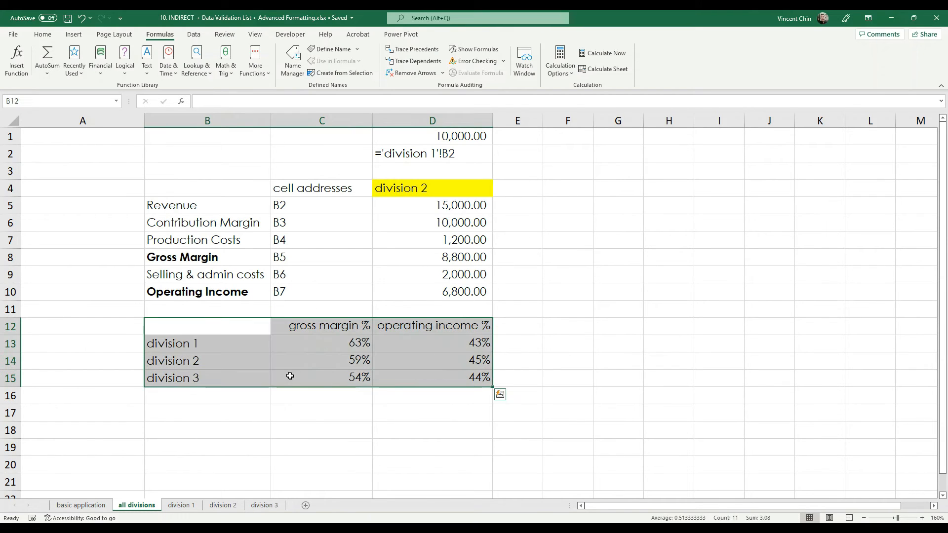
left_click_drag(220, 347, 318, 346)
left_click(318, 346)
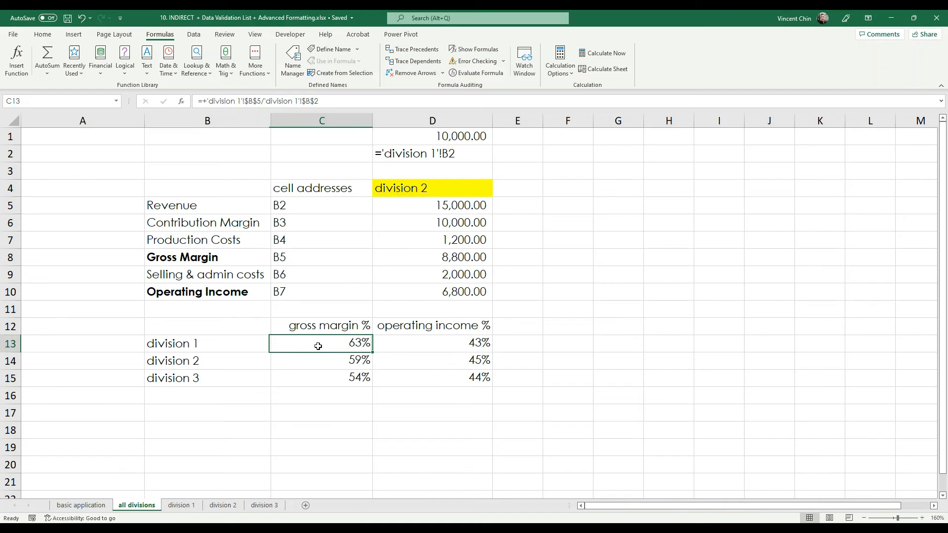
left_click(409, 348)
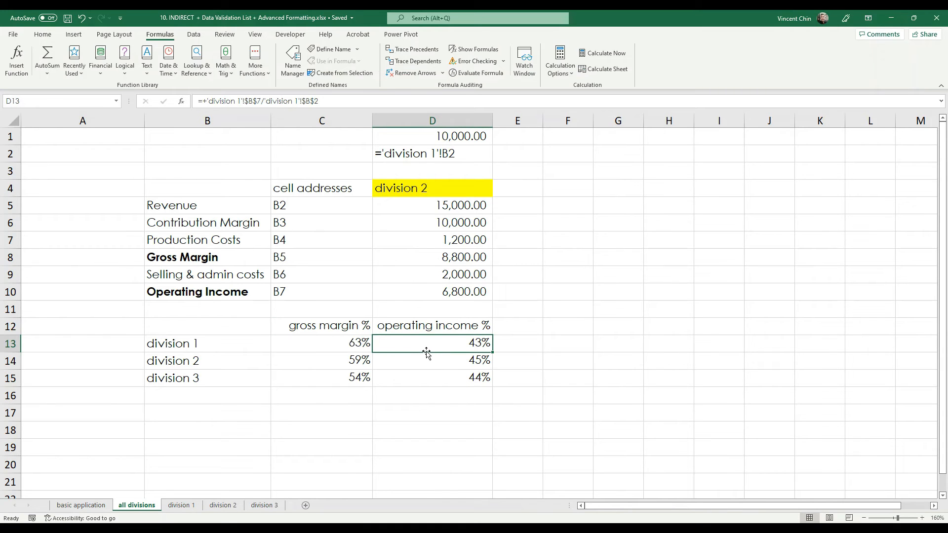
left_click(180, 505)
left_click(223, 505)
left_click(137, 506)
key("F2")
key("Escape")
left_click_drag(350, 347, 407, 366)
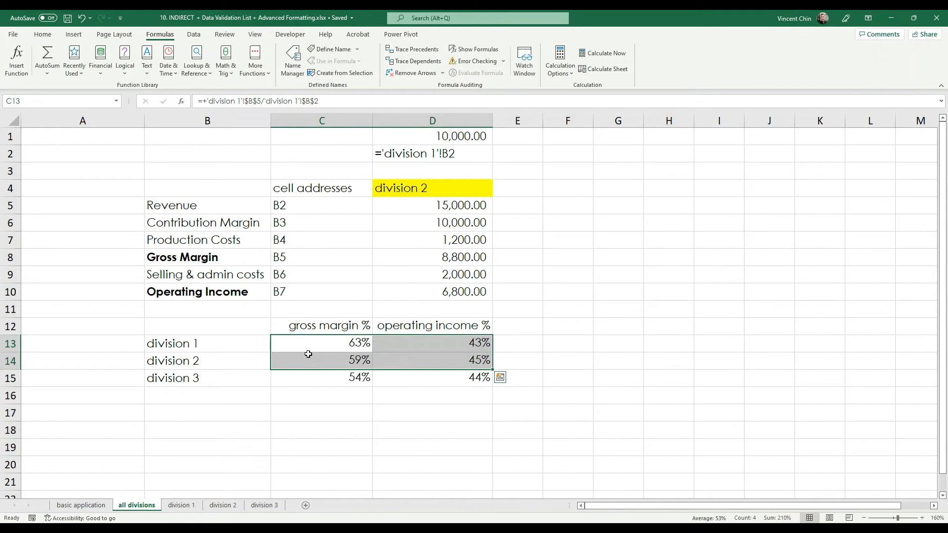
Compare the division chosen in D4 with the division 1 and division 2 rows of the percentage table
left_click(486, 189)
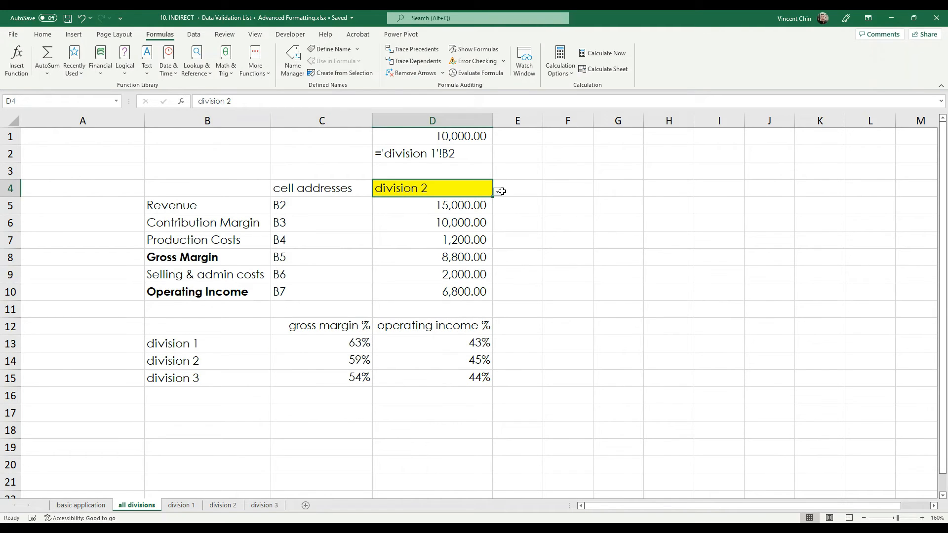
left_click_drag(226, 364, 416, 363)
left_click(219, 346)
left_click_drag(219, 346, 459, 345)
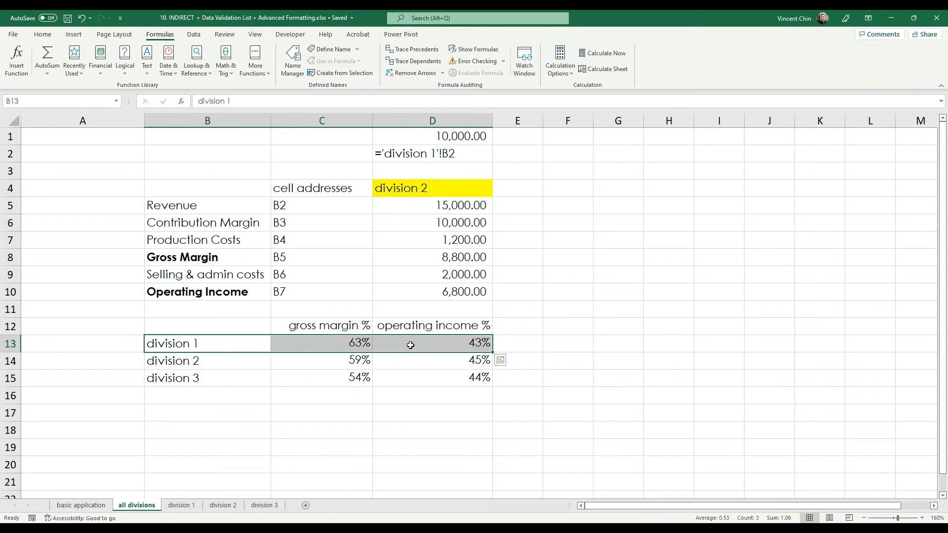
left_click_drag(247, 327, 436, 384)
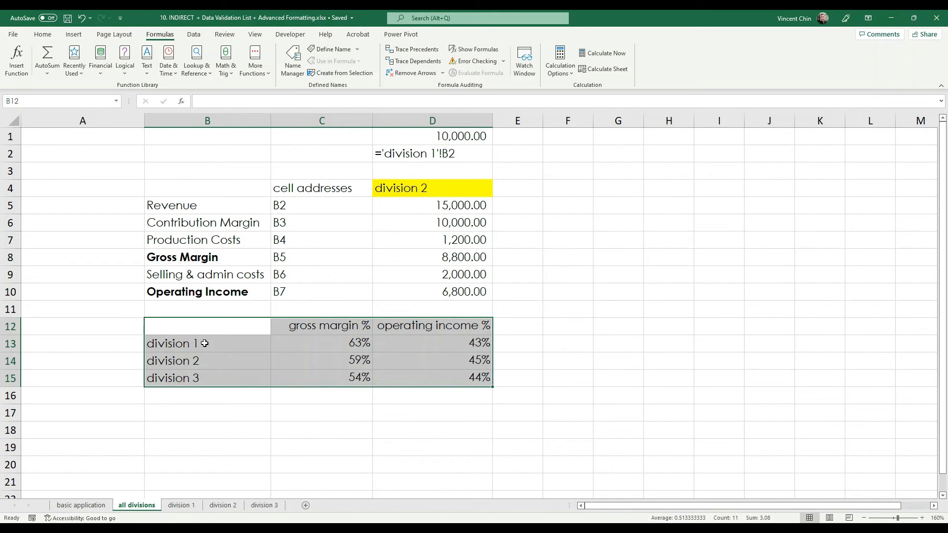
Select the division rows B13:D15 starting from D13, and preview the conditional formatting data bars, color scales and icon sets
left_click_drag(457, 339, 219, 382)
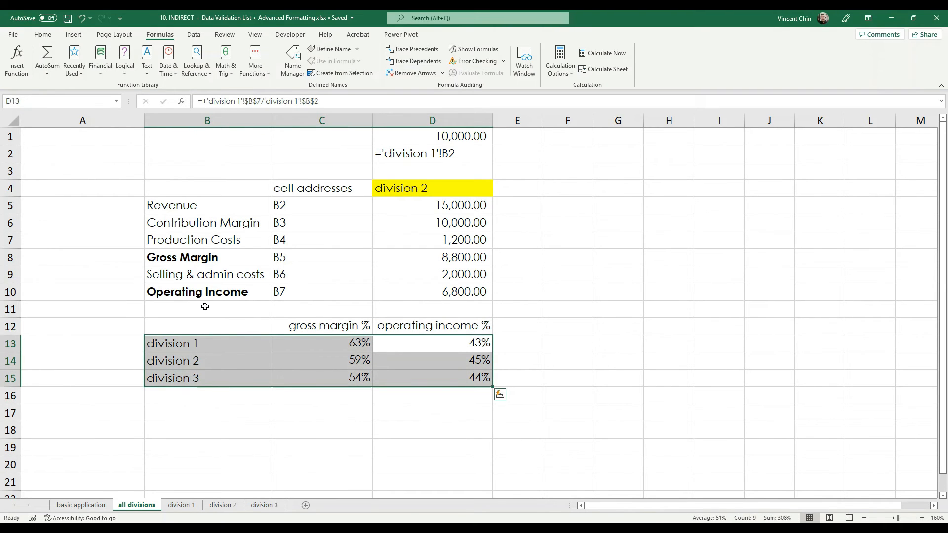
left_click(43, 35)
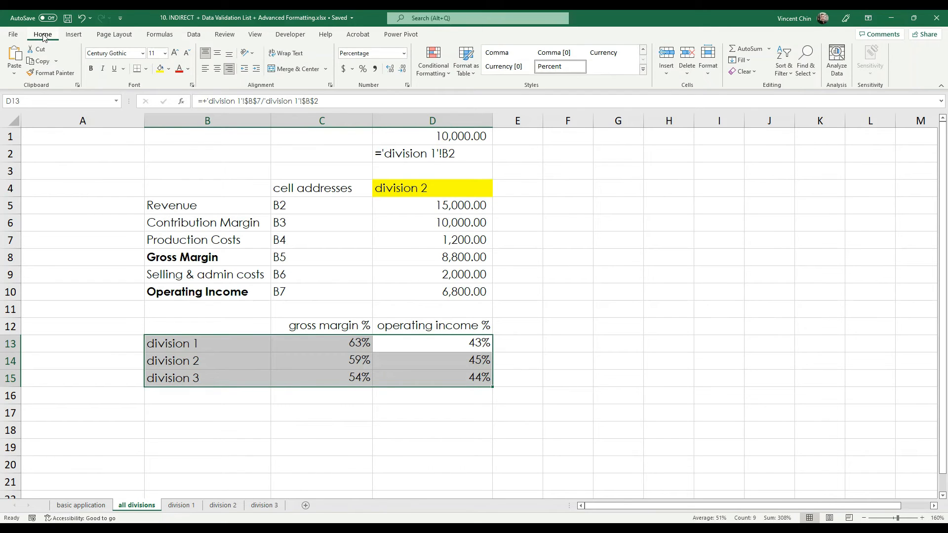
left_click(446, 73)
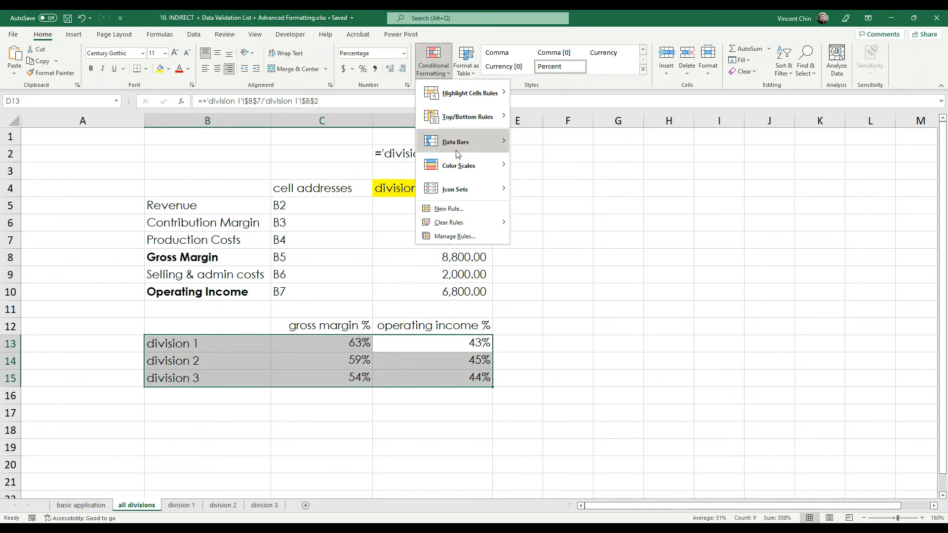
mouse_move(456, 151)
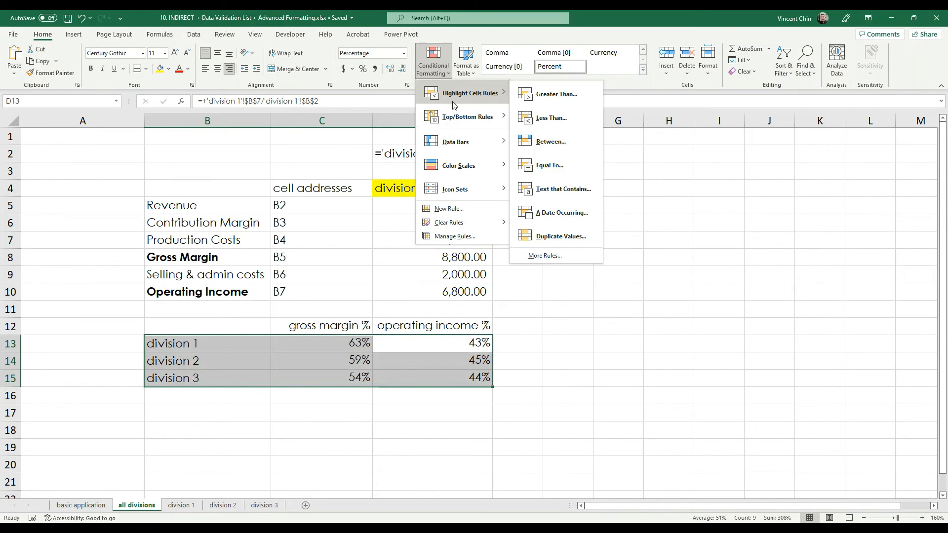
mouse_move(453, 112)
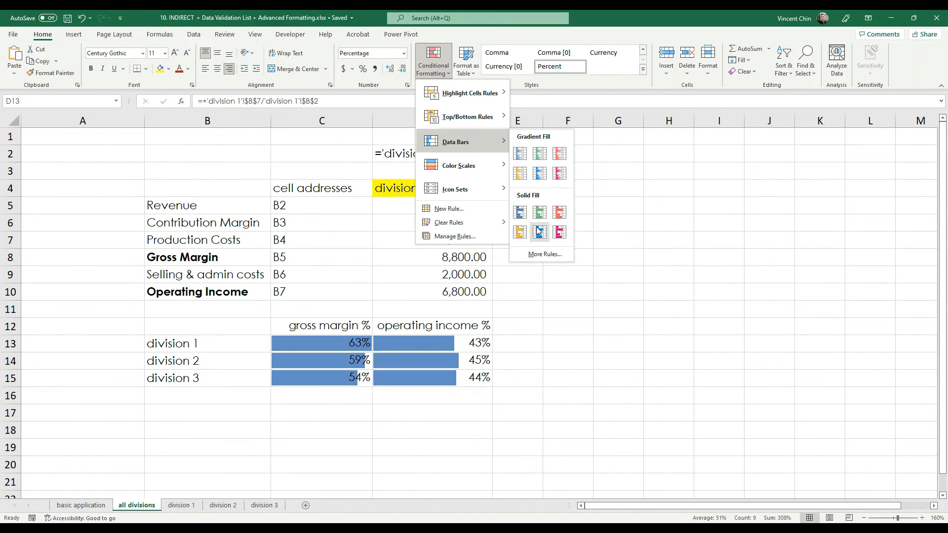
mouse_move(484, 170)
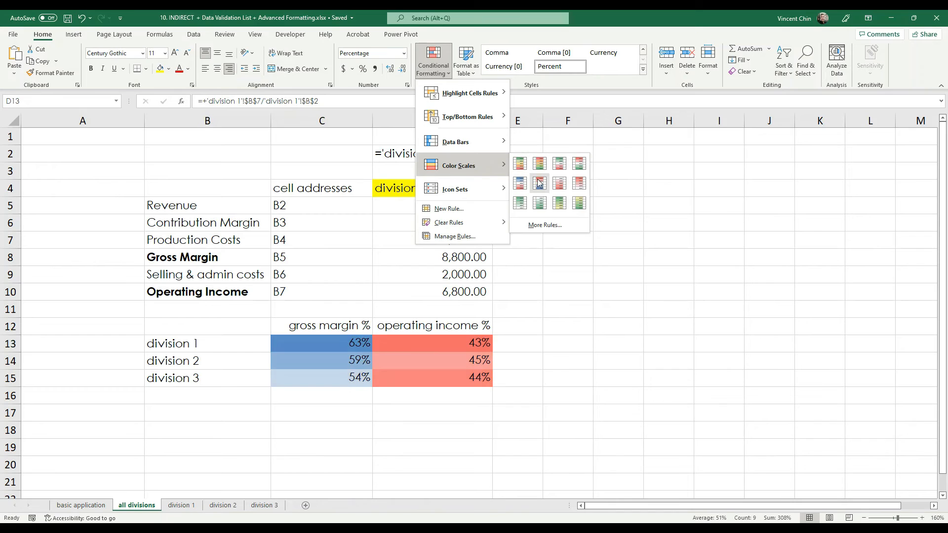
mouse_move(481, 195)
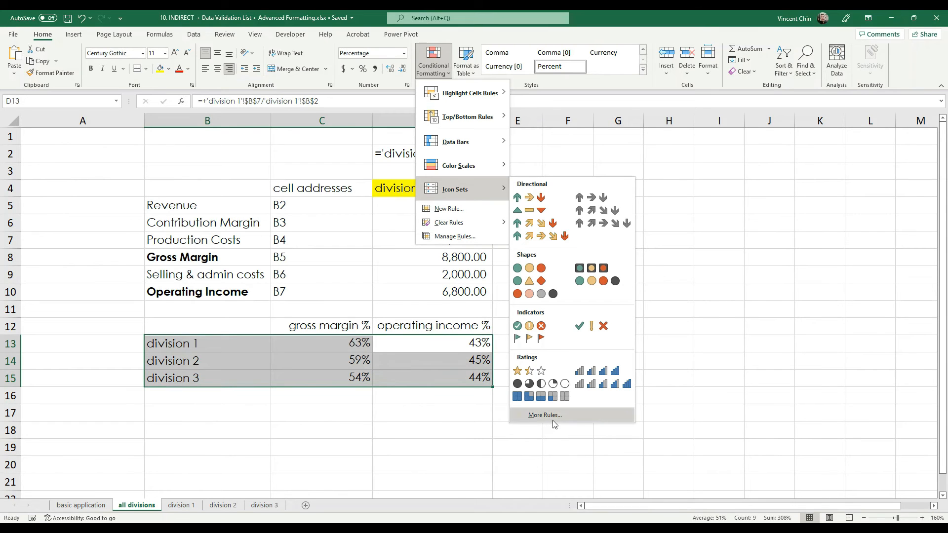
Examine the value thresholds and icon styles in the icon set rule settings without creating a rule
left_click(554, 421)
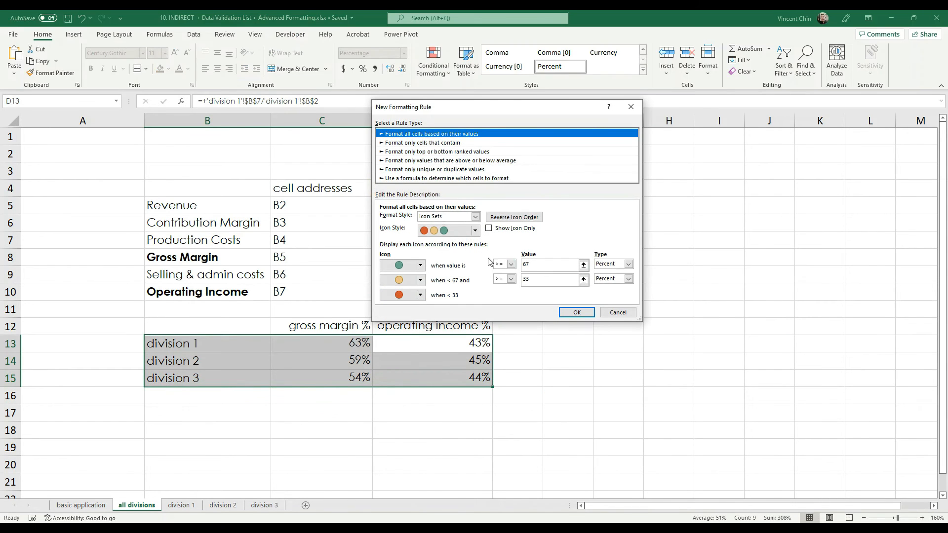
double_click(541, 264)
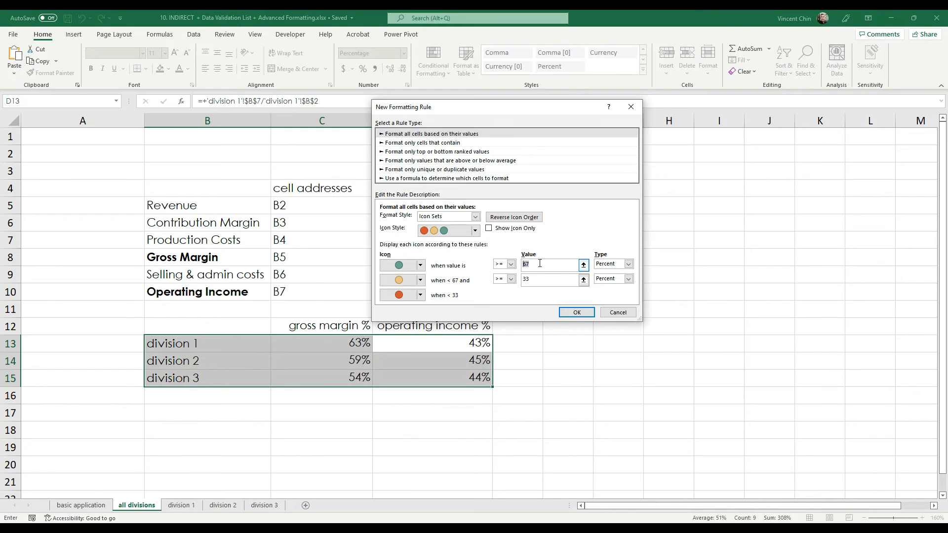
left_click(528, 280)
left_click(474, 230)
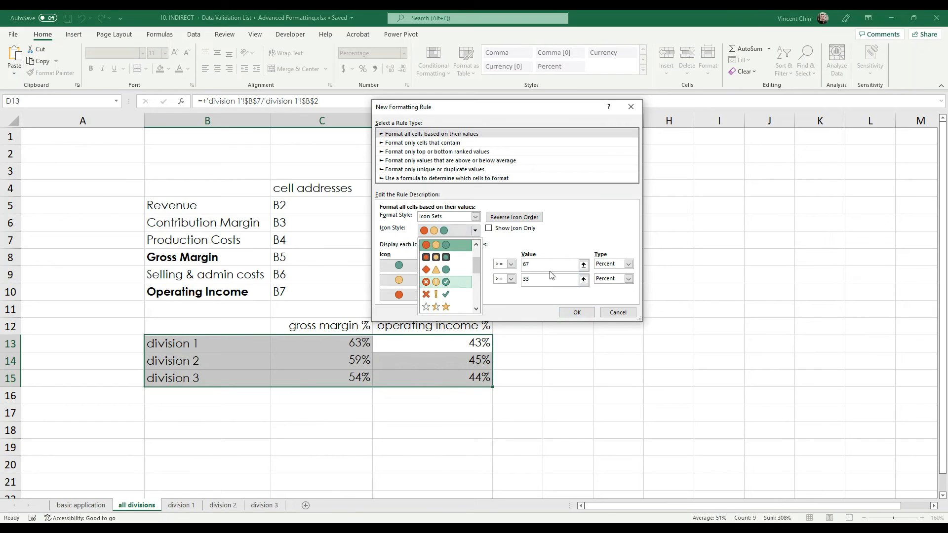
left_click(618, 313)
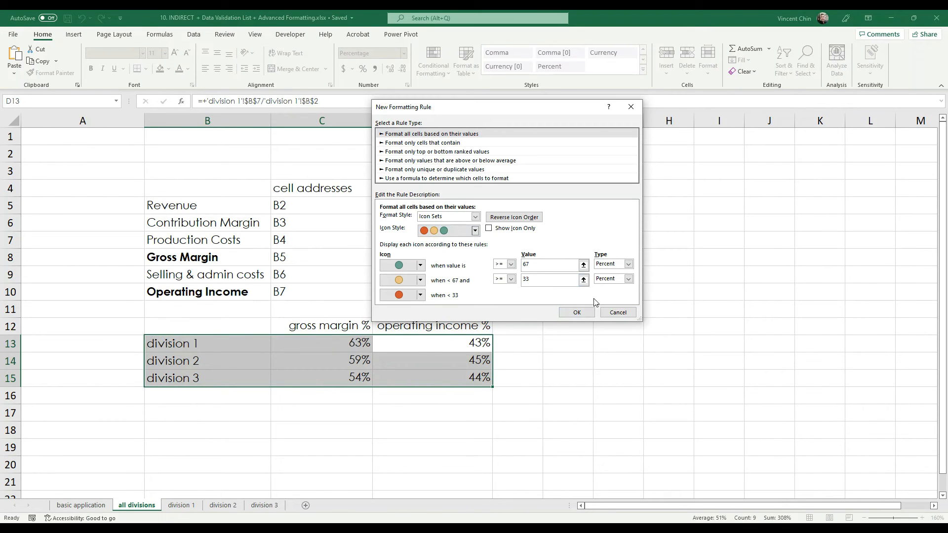
left_click(625, 315)
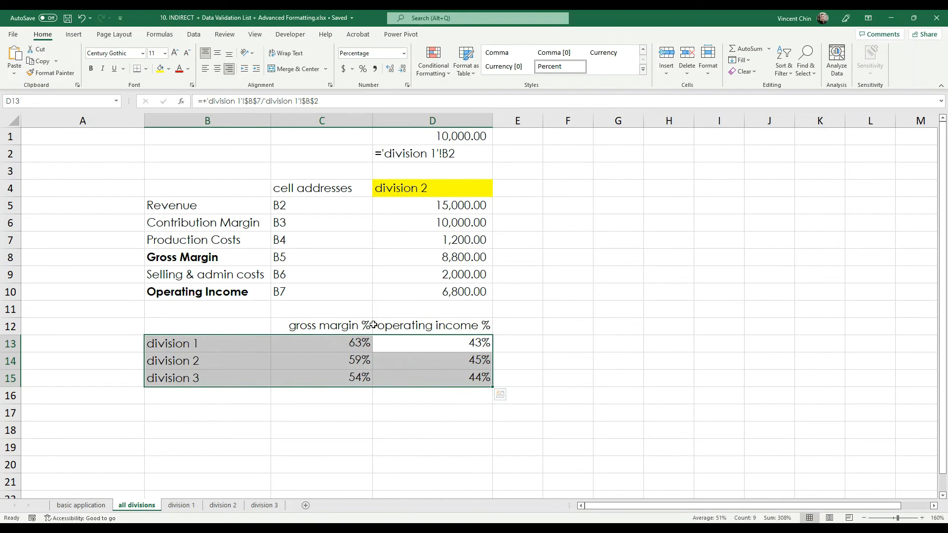
Start a new conditional formatting rule for B13:D15 that uses a formula to determine which cells to format
left_click(440, 74)
mouse_move(441, 83)
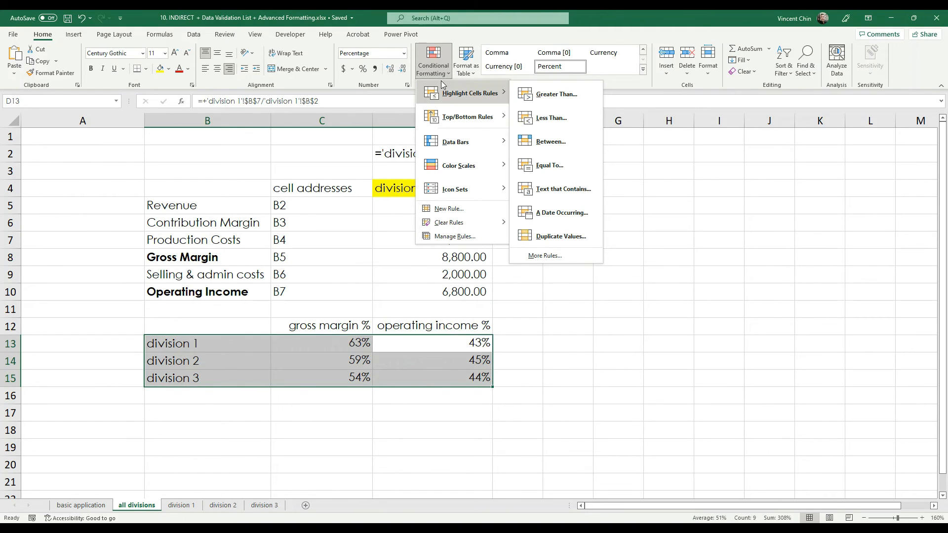
left_click(449, 210)
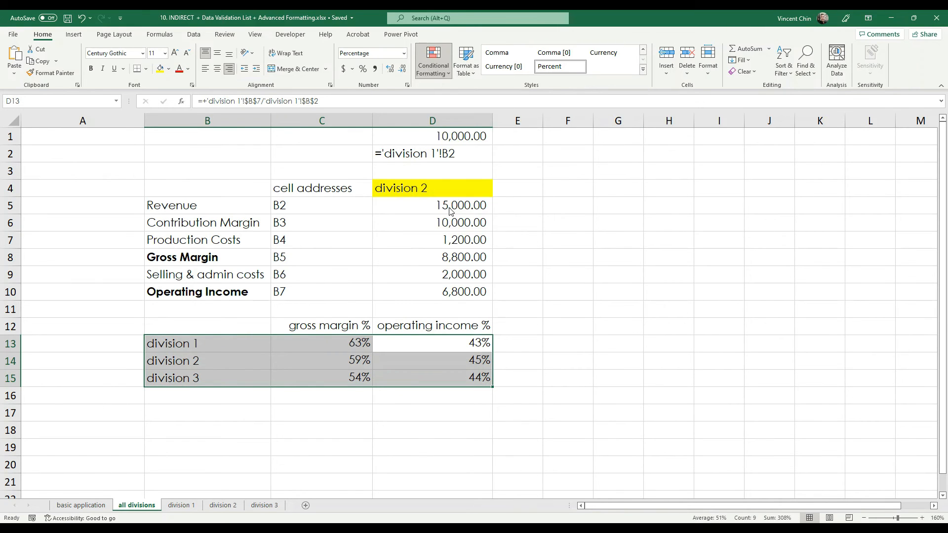
left_click_drag(513, 121, 596, 122)
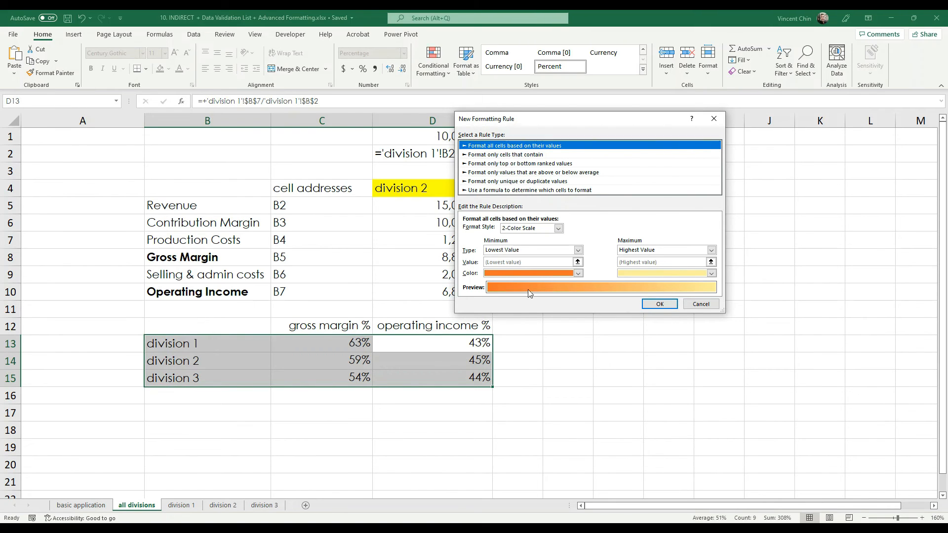
left_click(486, 190)
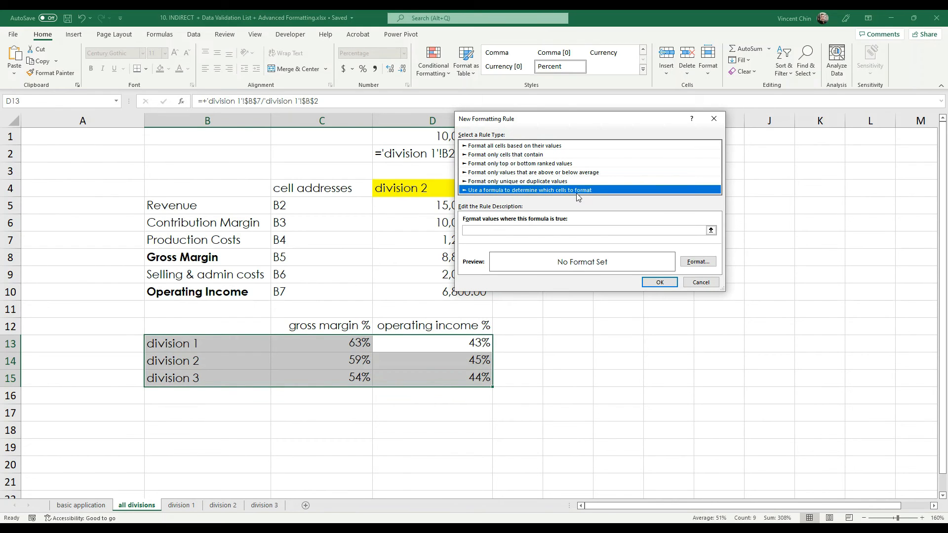
Enter the rule formula =B13=D4 to compare the first division name in the table with the division chosen in D4
left_click(474, 231)
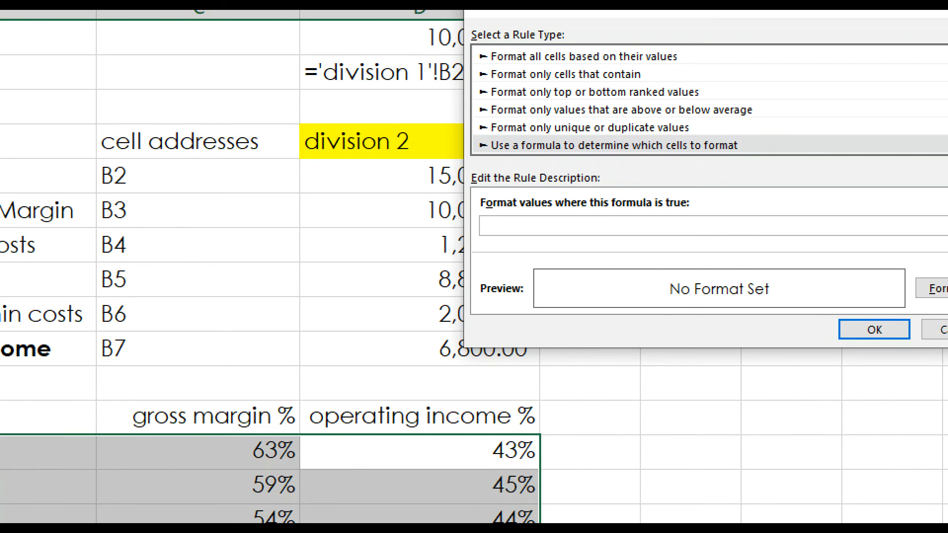
type("=")
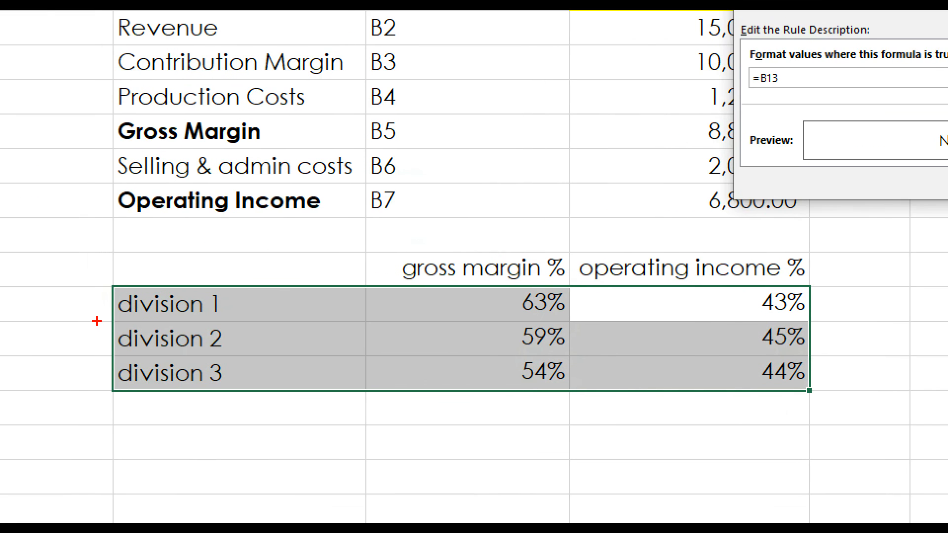
mouse_move(96, 321)
left_mouse_down()
mouse_move(220, 304)
mouse_move(93, 313)
mouse_move(197, 323)
left_mouse_up()
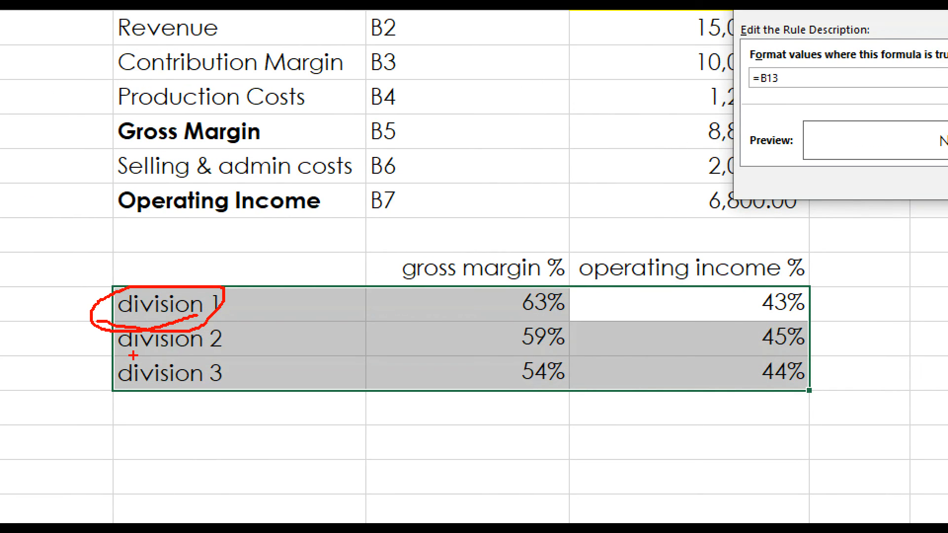
left_click_drag(81, 301, 151, 258)
key("Escape")
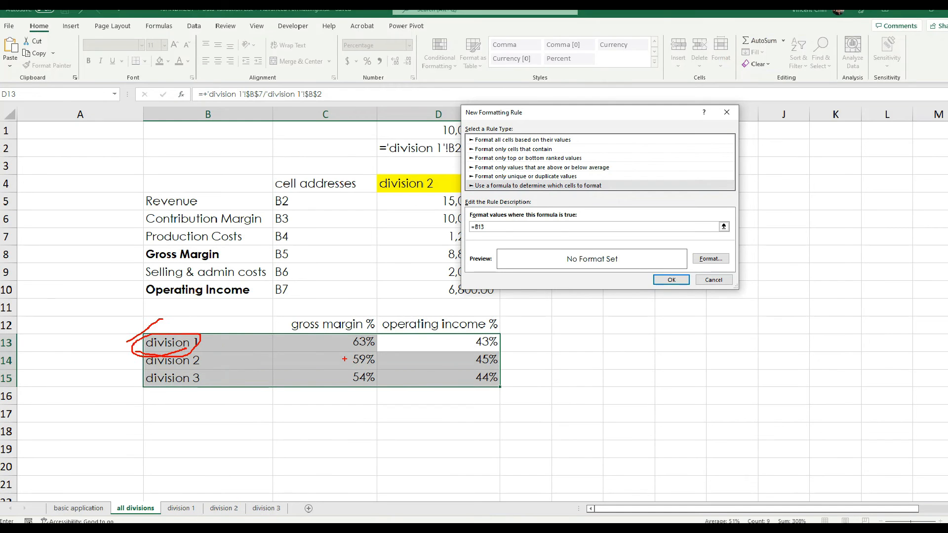
type("=")
left_click_drag(547, 122, 580, 123)
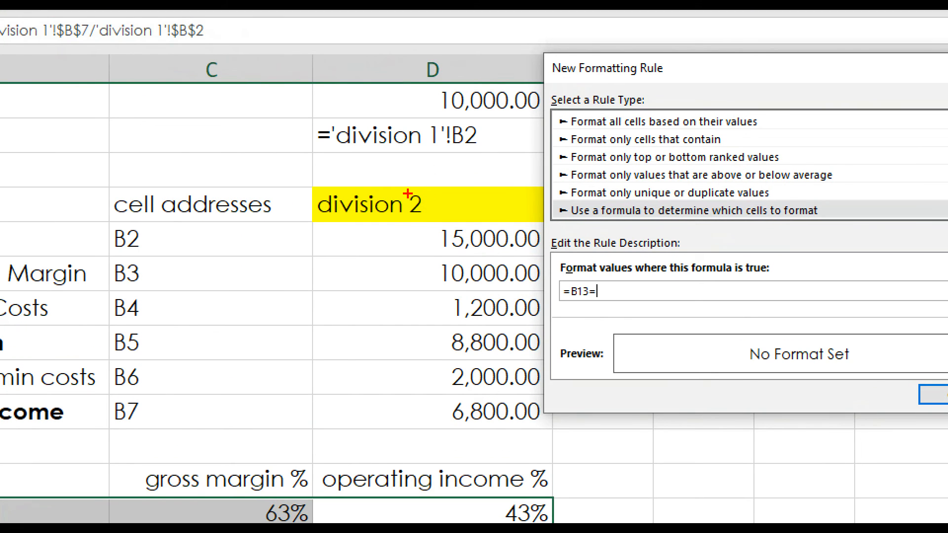
left_click_drag(364, 200, 431, 182)
left_click_drag(296, 227, 370, 198)
left_click_drag(595, 295, 612, 296)
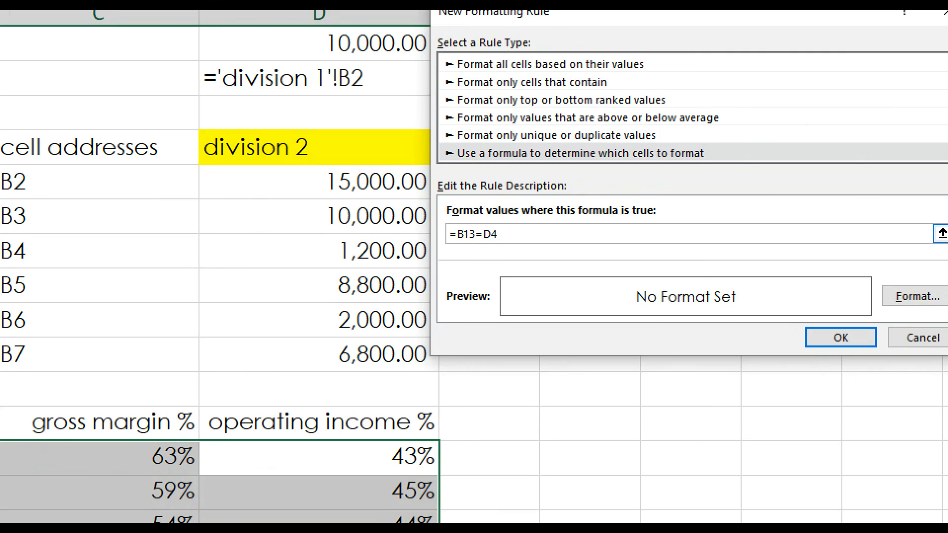
mouse_move(449, 259)
left_mouse_down()
mouse_move(538, 192)
mouse_move(530, 261)
left_mouse_up()
left_click_drag(197, 174, 352, 161)
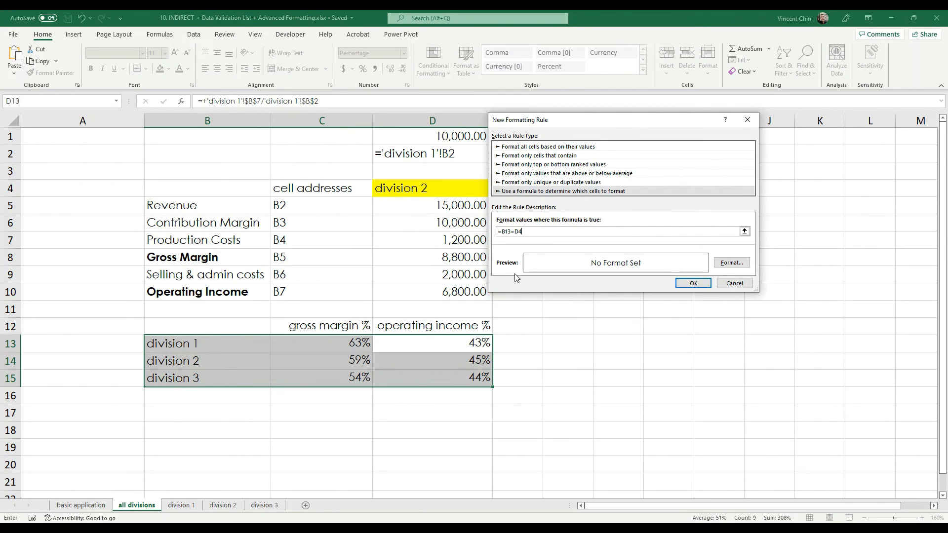
Lock the references in the rule formula so that it reads =$B13=$D$4
double_click(510, 231)
left_click(511, 232)
left_click(503, 232)
type("$")
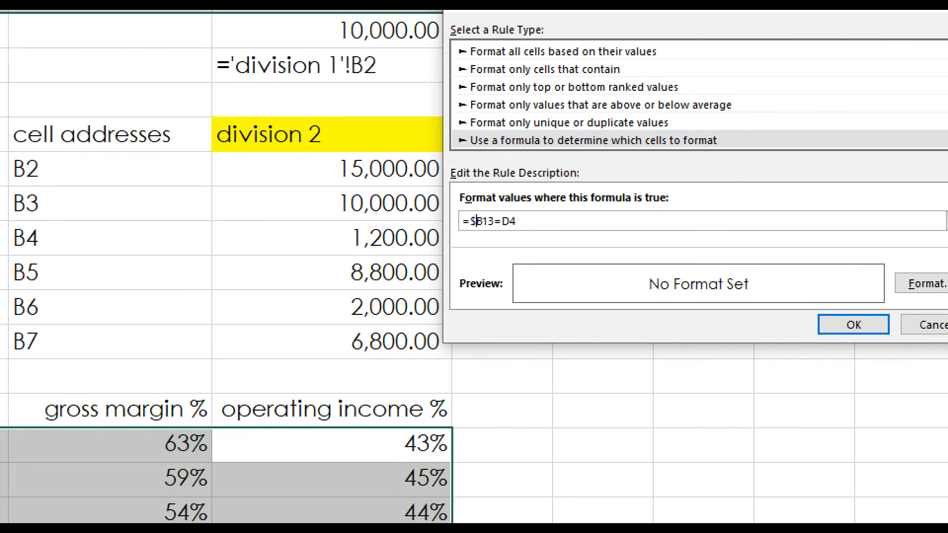
left_click_drag(506, 225, 516, 203)
mouse_move(236, 146)
left_mouse_down()
mouse_move(343, 118)
mouse_move(346, 134)
left_mouse_up()
key("Escape")
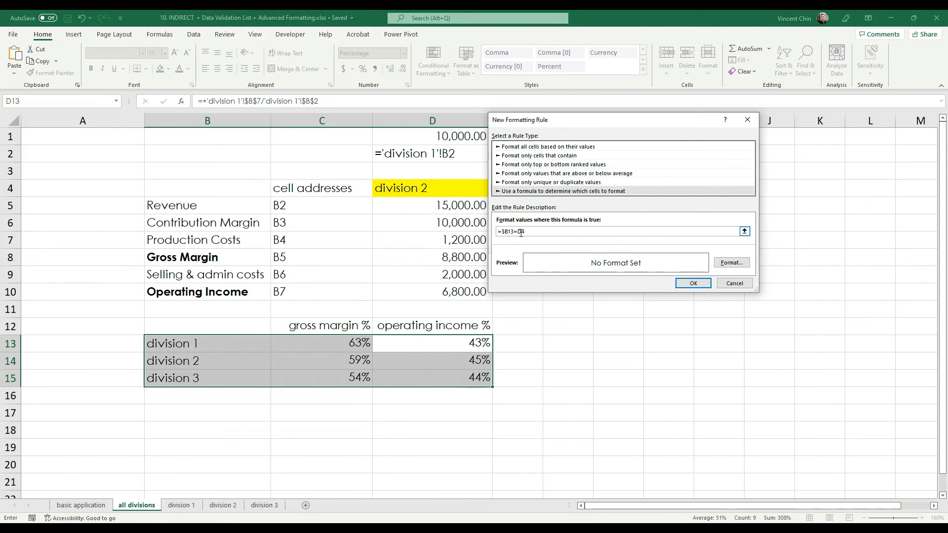
key("F4")
Set a light blue background fill as the format of the new rule
left_click(738, 262)
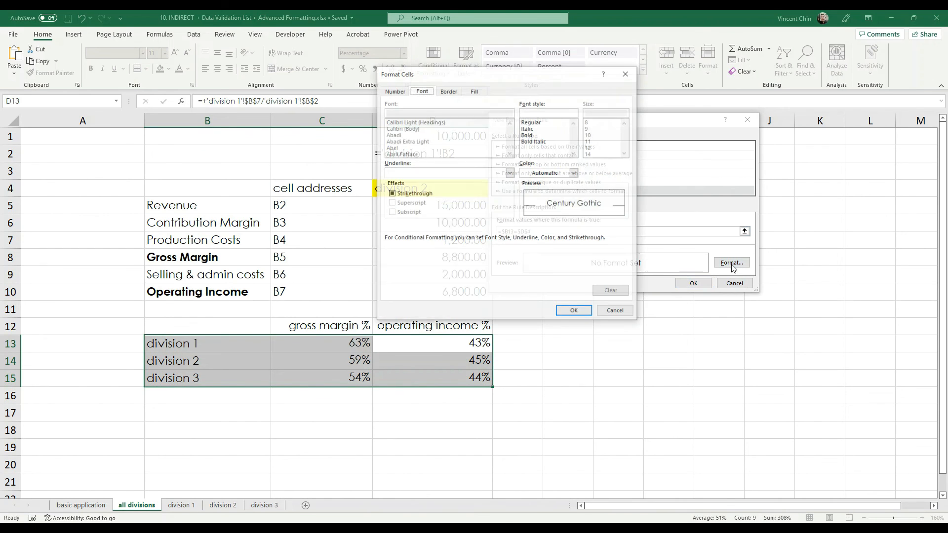
left_click_drag(465, 80, 509, 160)
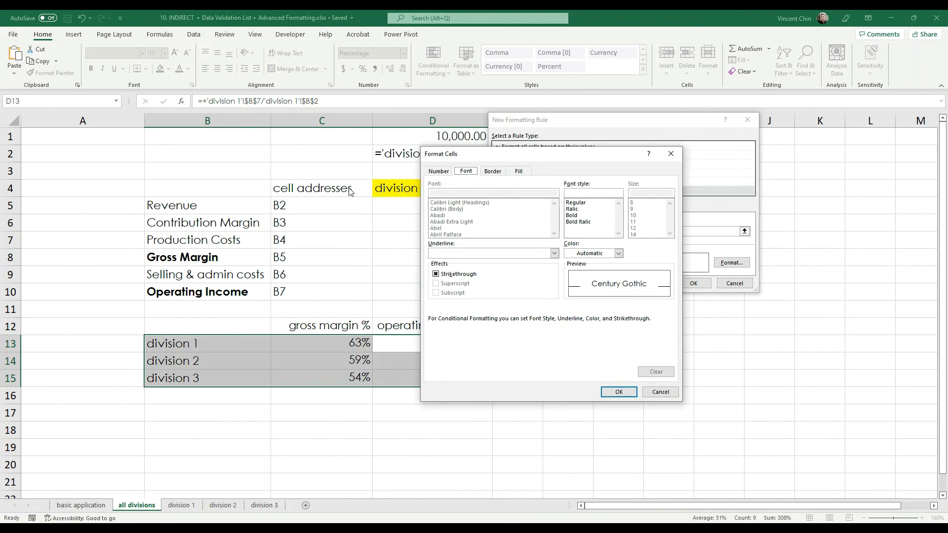
left_click(519, 172)
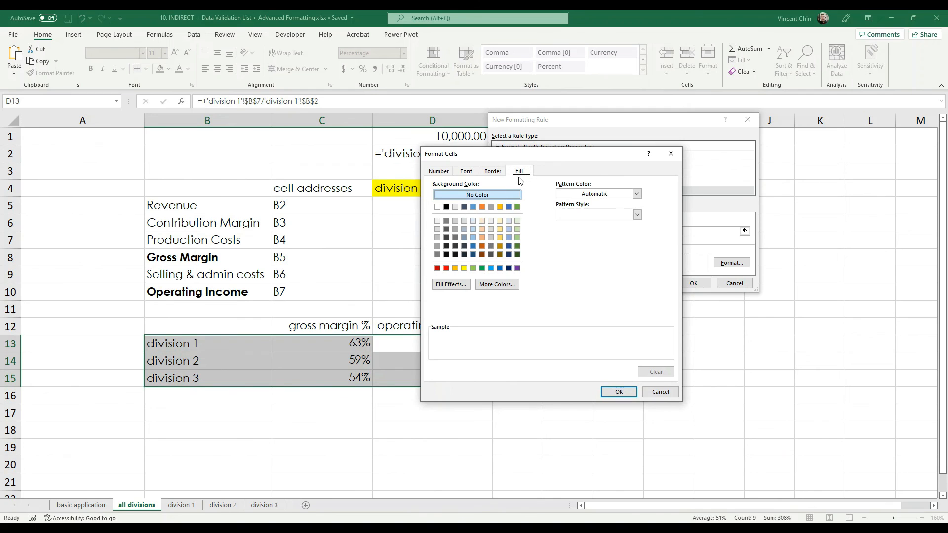
left_click(492, 269)
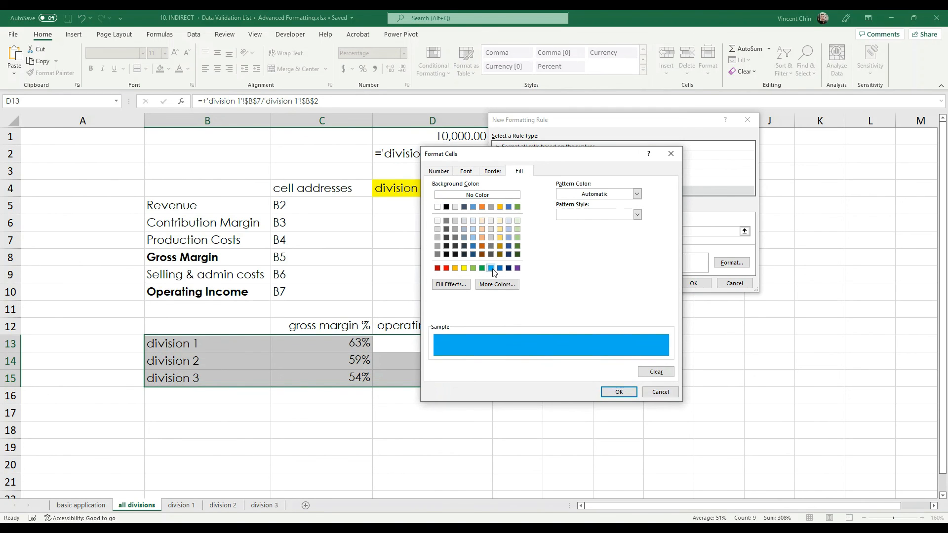
Set the rule's font to bold and white, and create the rule for B13:D15
left_click(474, 172)
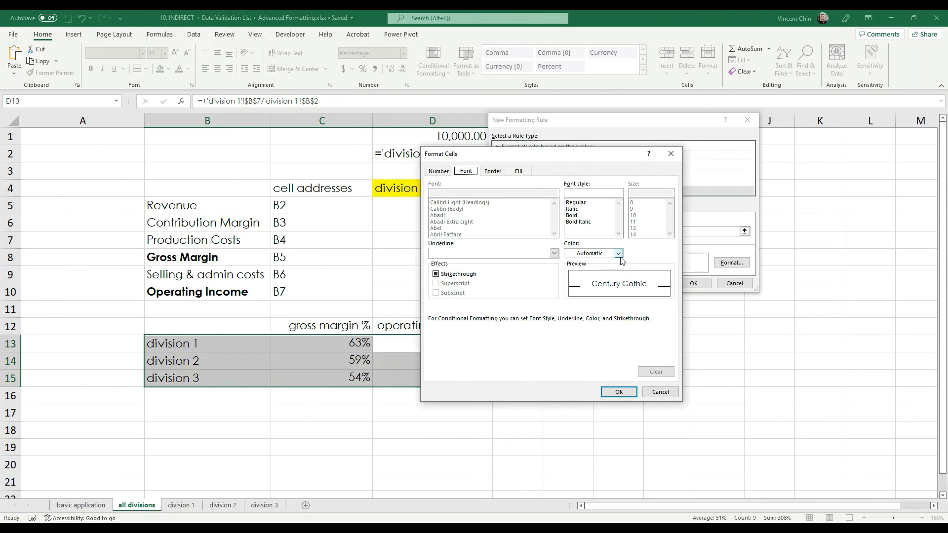
left_click(579, 216)
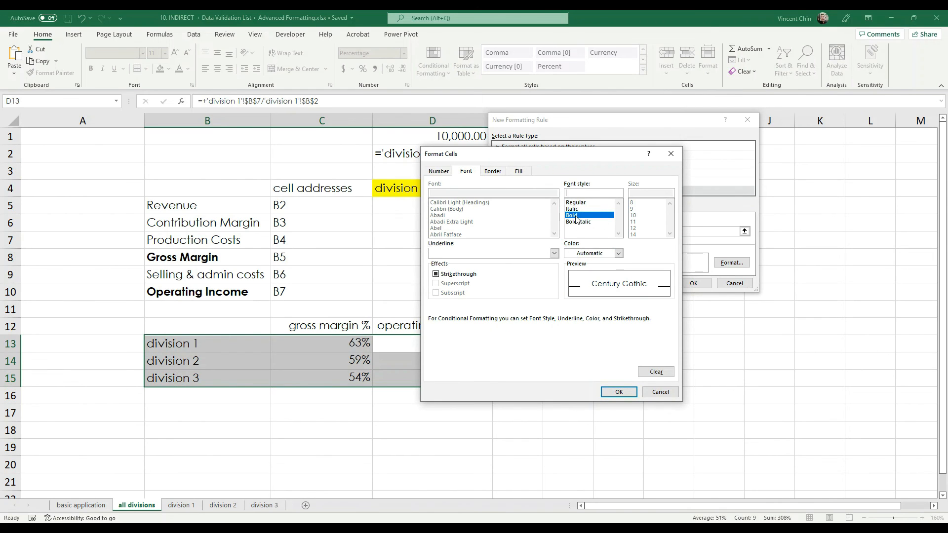
left_click(618, 253)
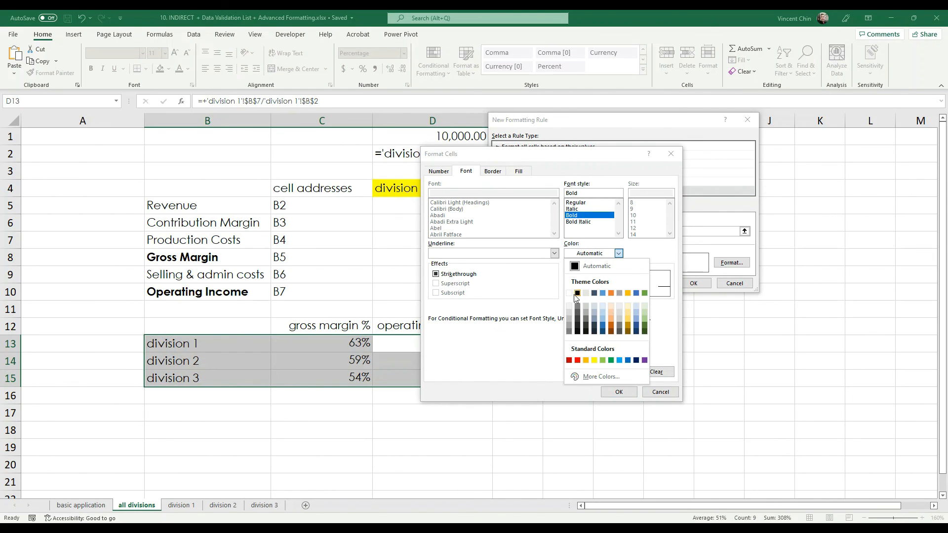
left_click(568, 293)
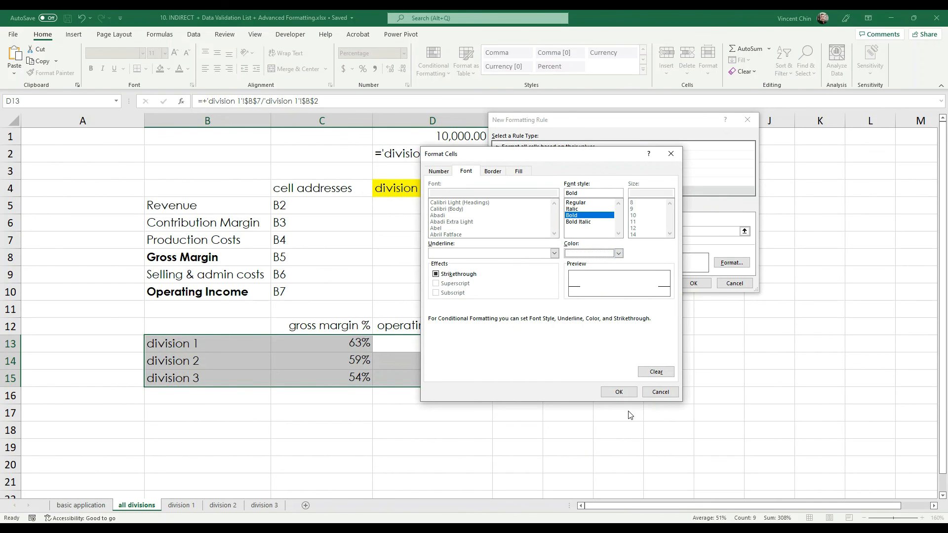
left_click(626, 392)
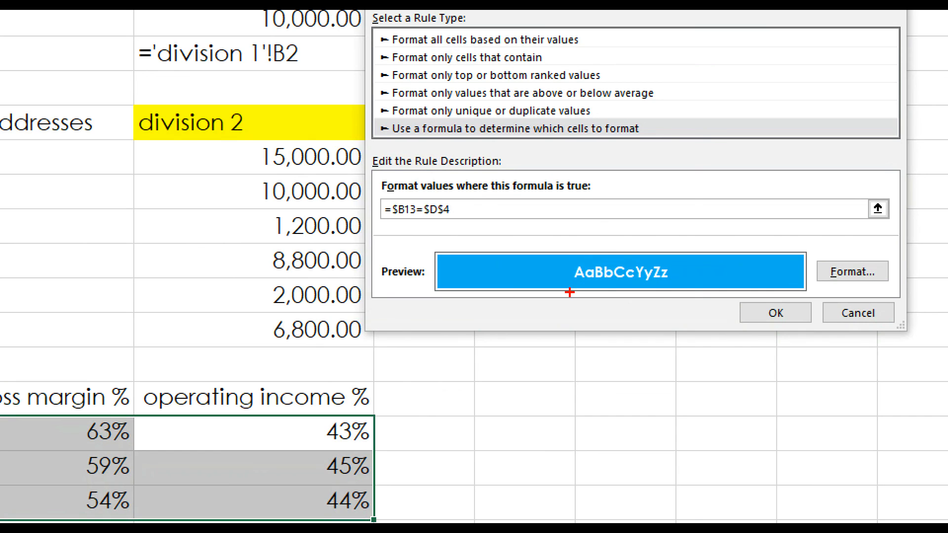
mouse_move(571, 281)
left_mouse_down()
mouse_move(584, 248)
mouse_move(610, 277)
left_mouse_up()
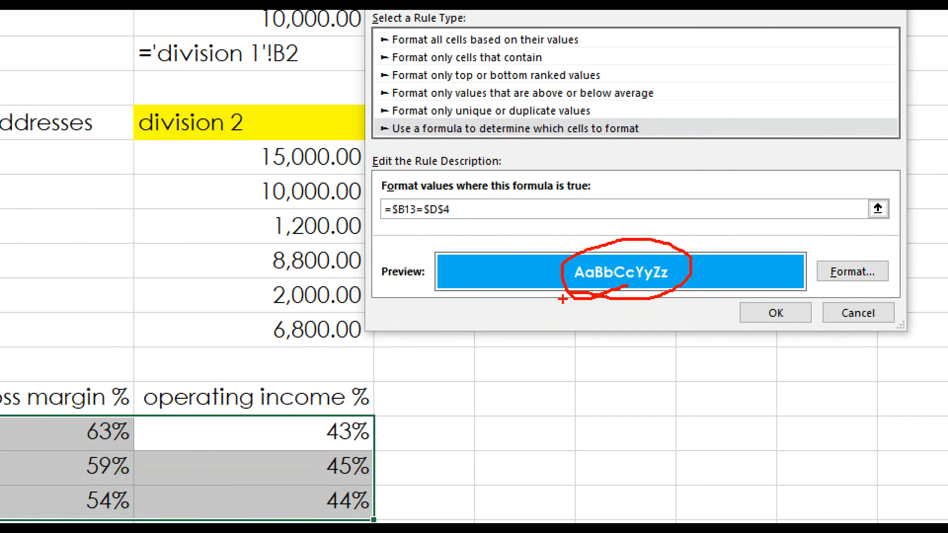
key("Escape")
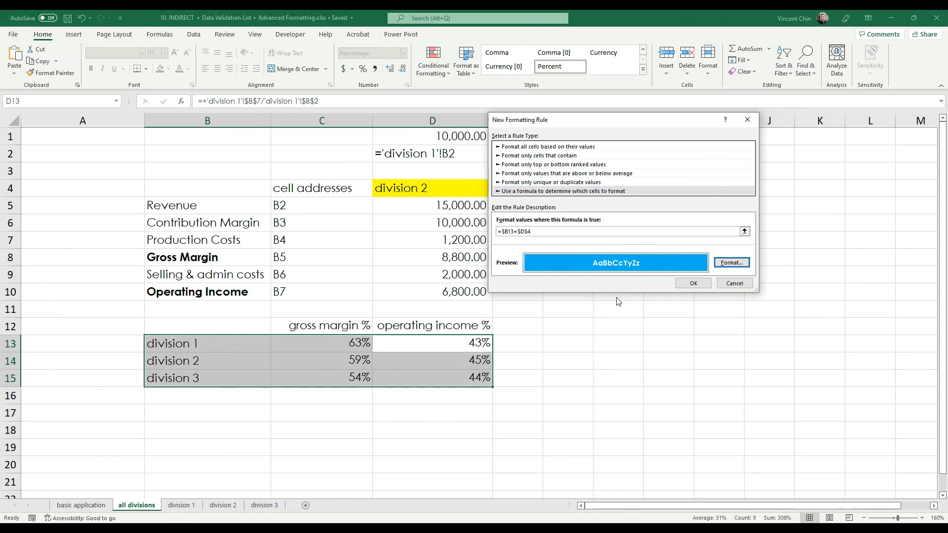
left_click(693, 284)
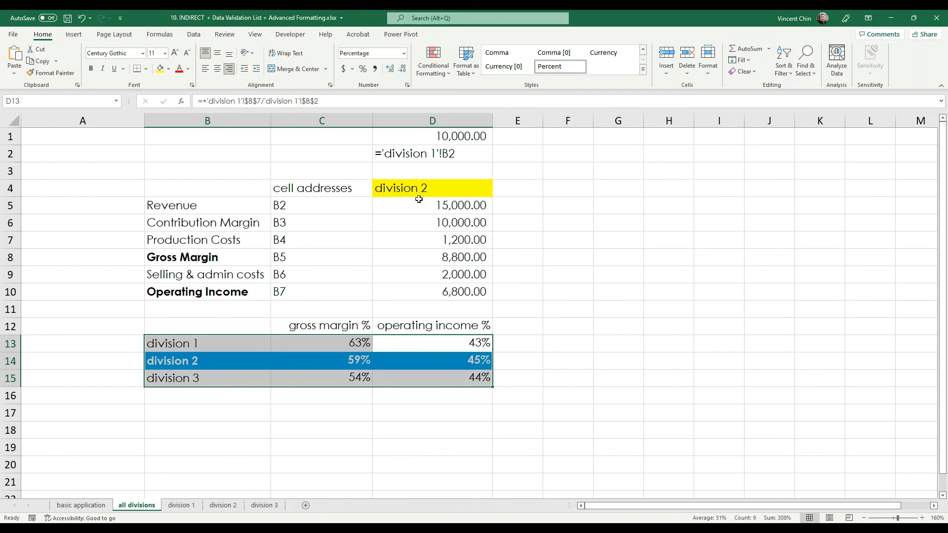
Test the highlighting by choosing division 3 in D4, and save the workbook
left_click(431, 190)
left_click(496, 189)
left_click(454, 191)
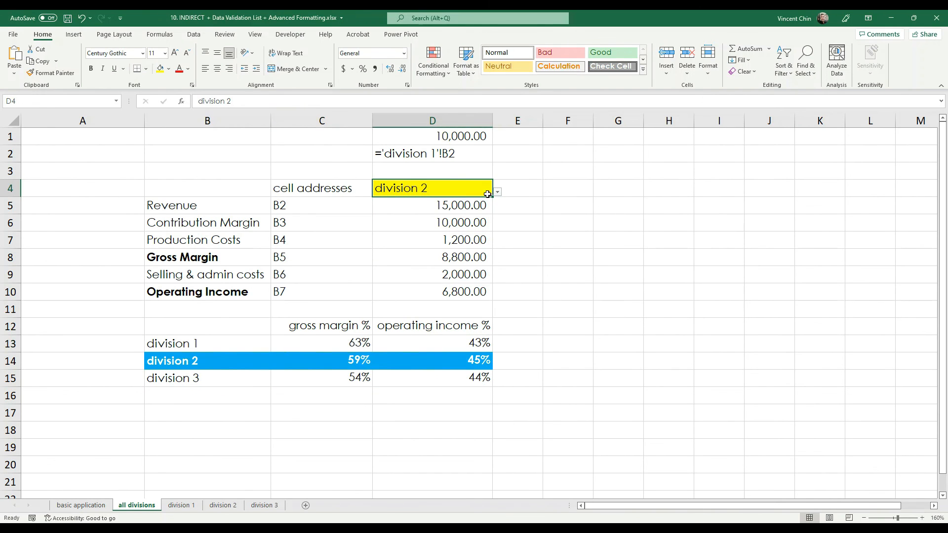
left_click(497, 193)
left_click(466, 225)
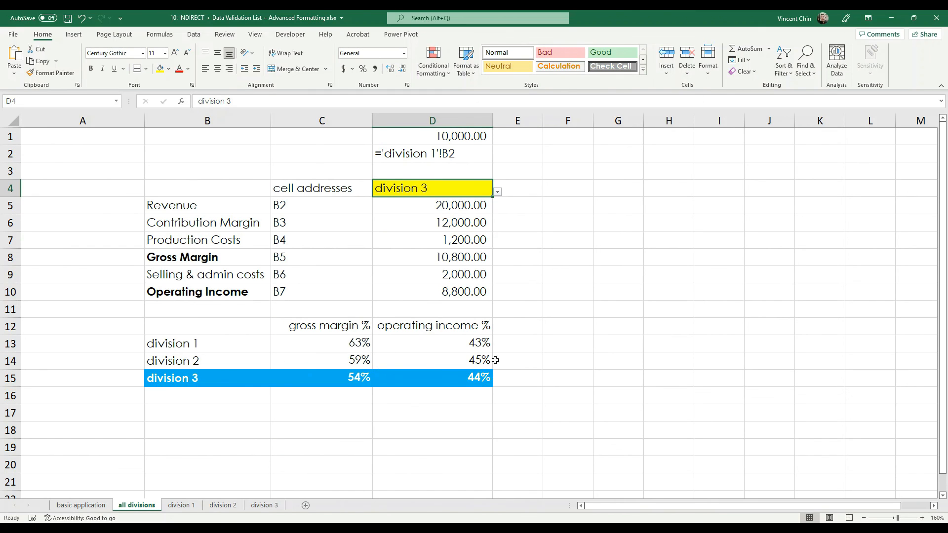
key("ctrl+s")
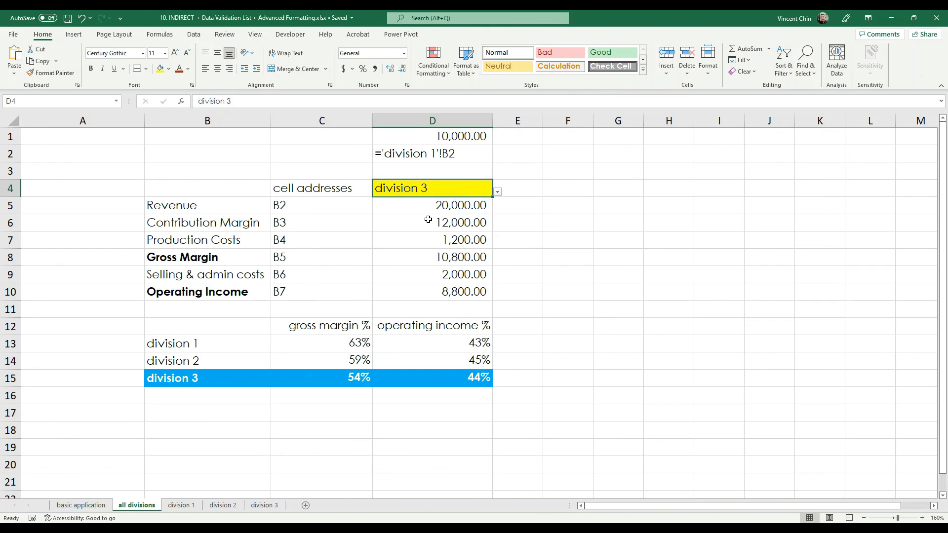
Switch the division in D4 to division 2 to test the row highlighting again
left_click(497, 194)
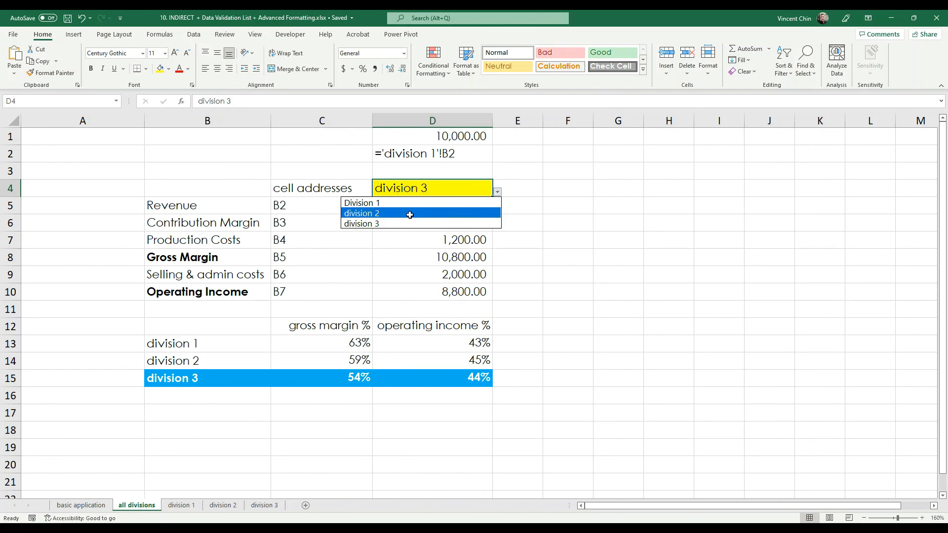
left_click(411, 213)
left_click(497, 193)
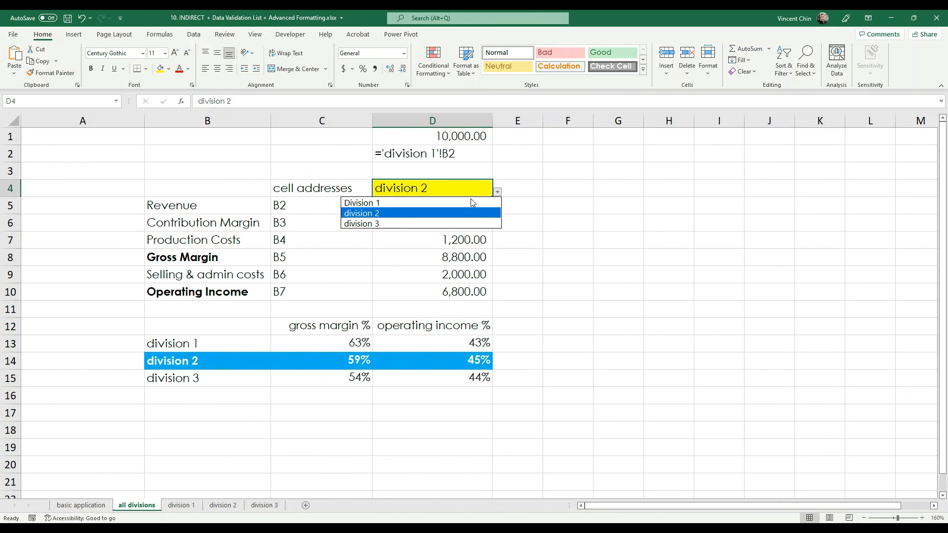
left_click(437, 212)
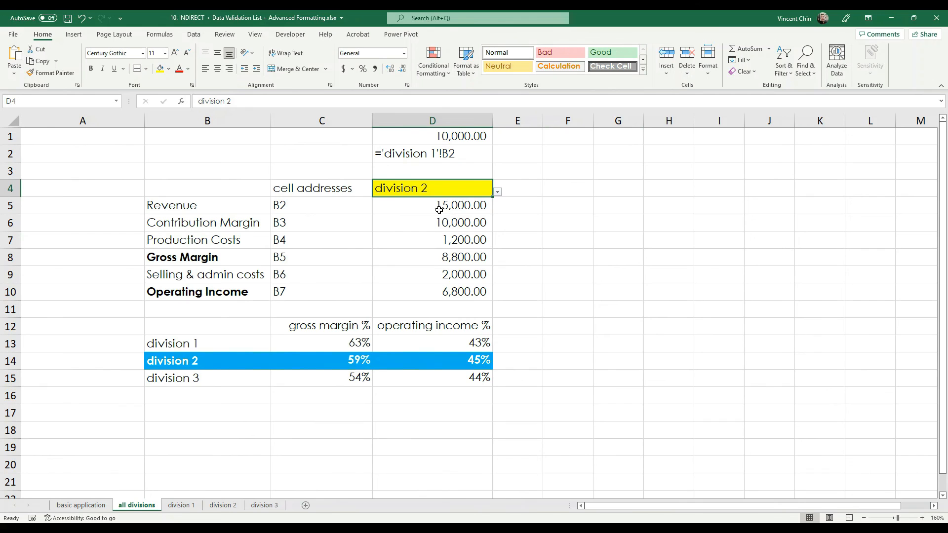
Open the conditional formatting rules manager and list the rules for This Worksheet instead of the current selection
left_click(445, 70)
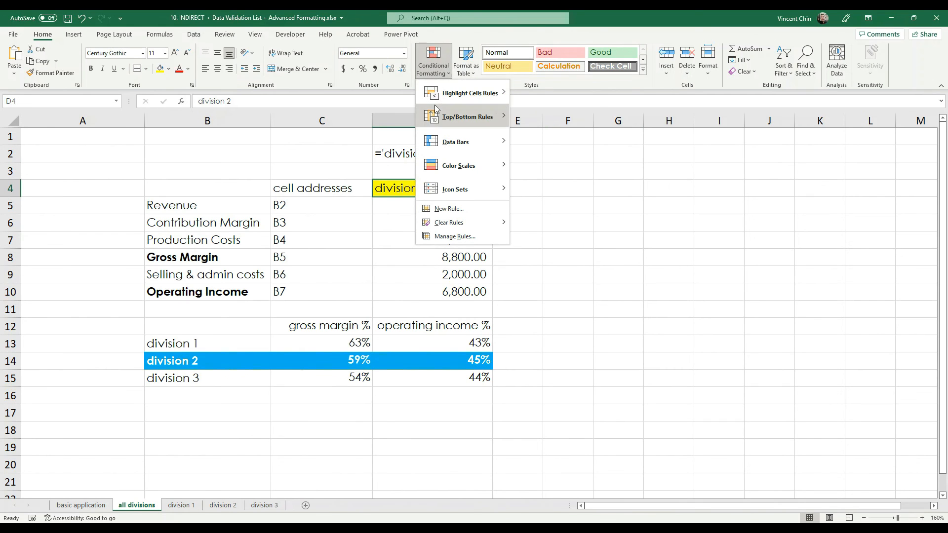
left_click(463, 237)
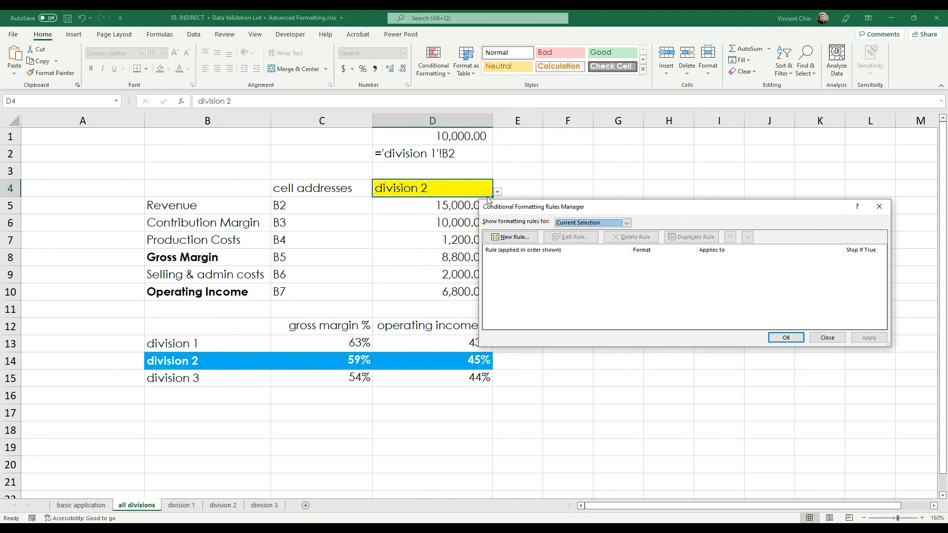
key("ctrl+1")
left_click(466, 179)
mouse_move(417, 179)
left_mouse_down()
mouse_move(295, 163)
mouse_move(383, 185)
left_mouse_up()
mouse_move(758, 254)
left_mouse_down()
mouse_move(651, 278)
mouse_move(717, 256)
left_mouse_up()
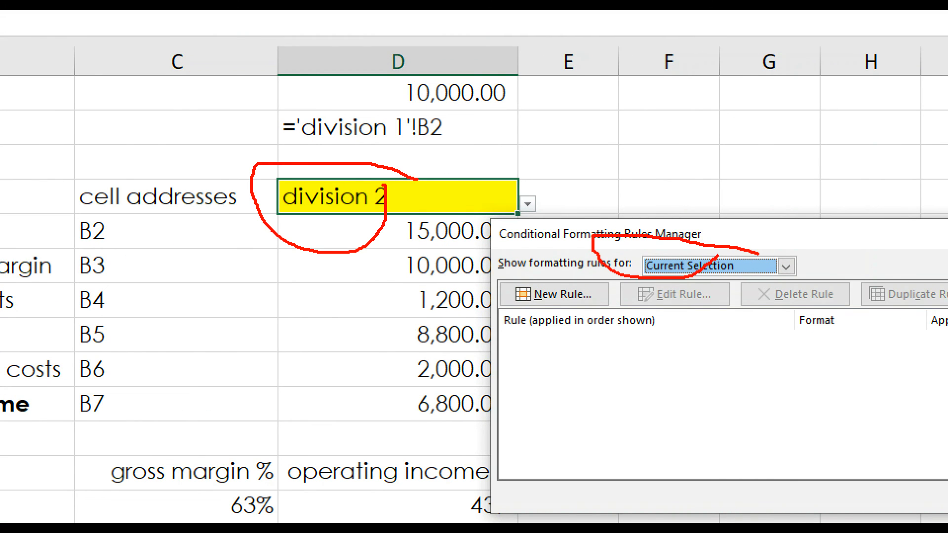
key("Escape")
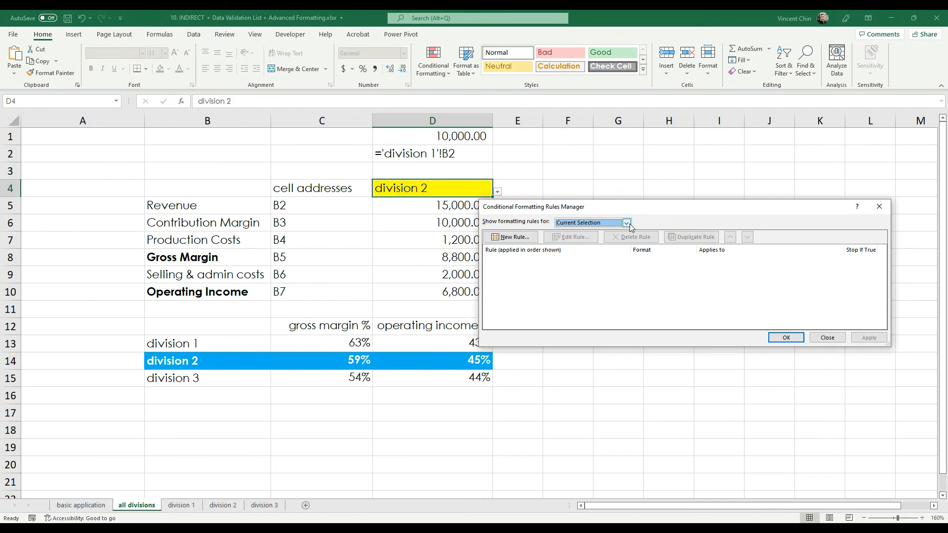
left_click(626, 223)
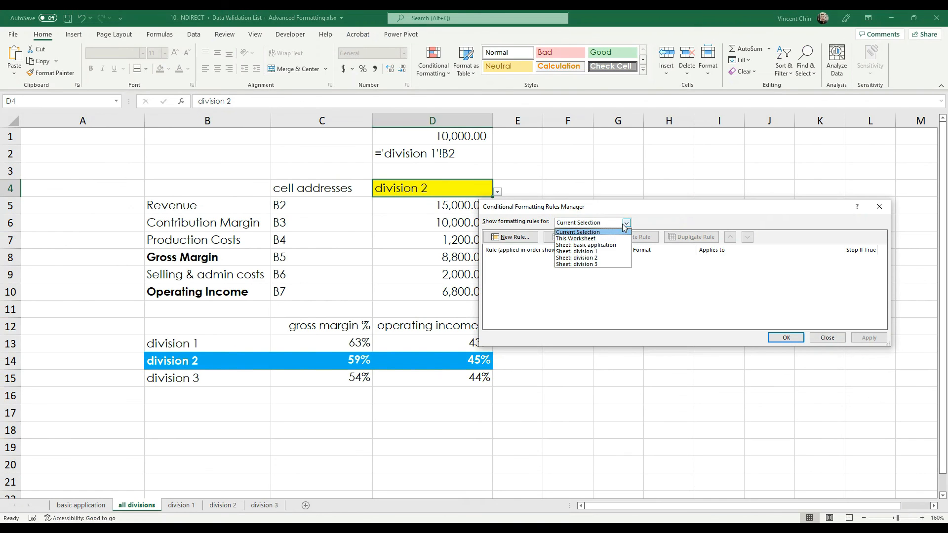
left_click(590, 239)
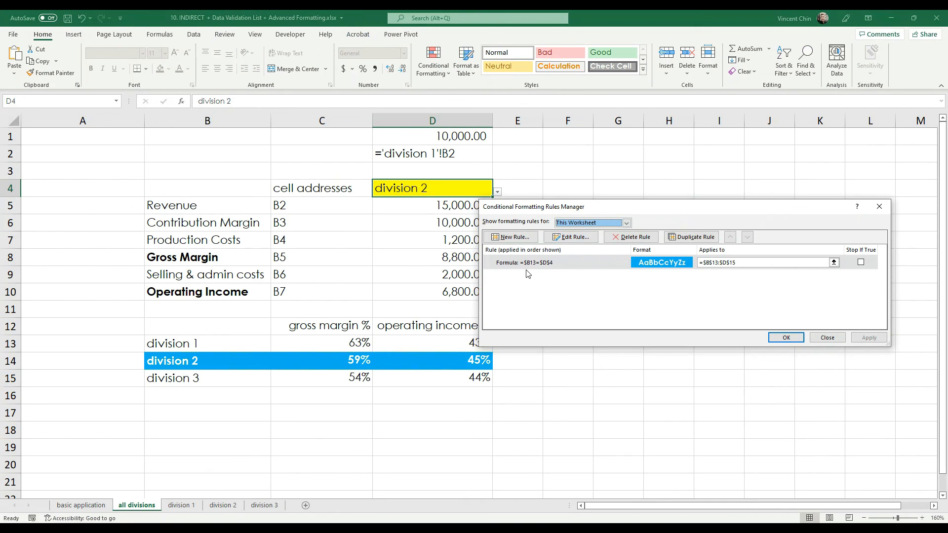